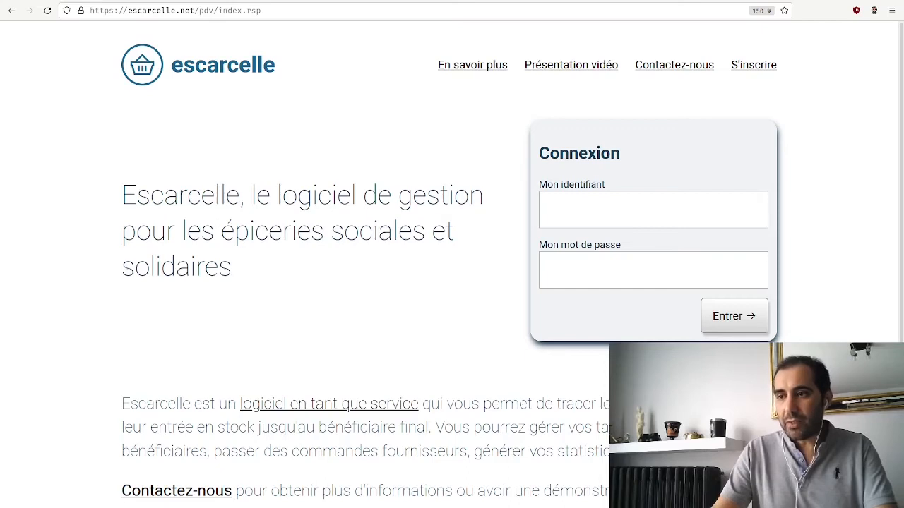
Log in to the Escarcelle account with the user's identifier and account password
left_click(626, 205)
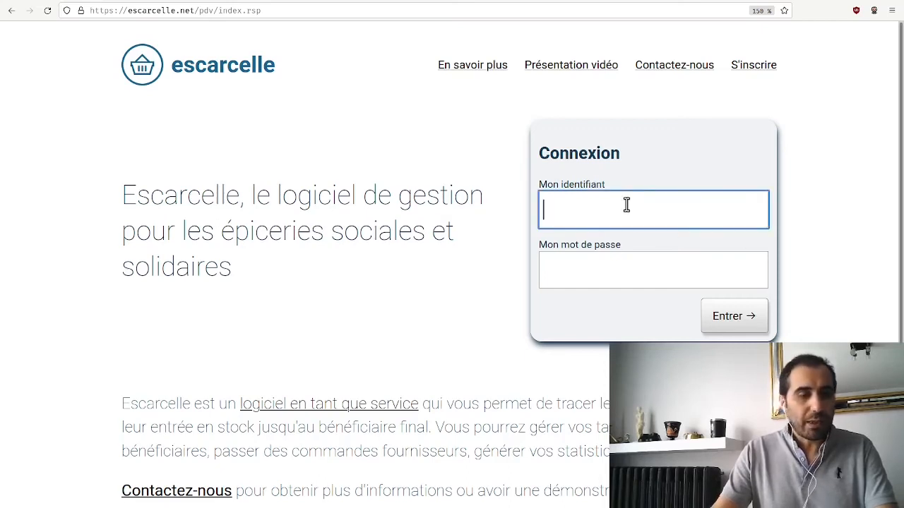
type("bh")
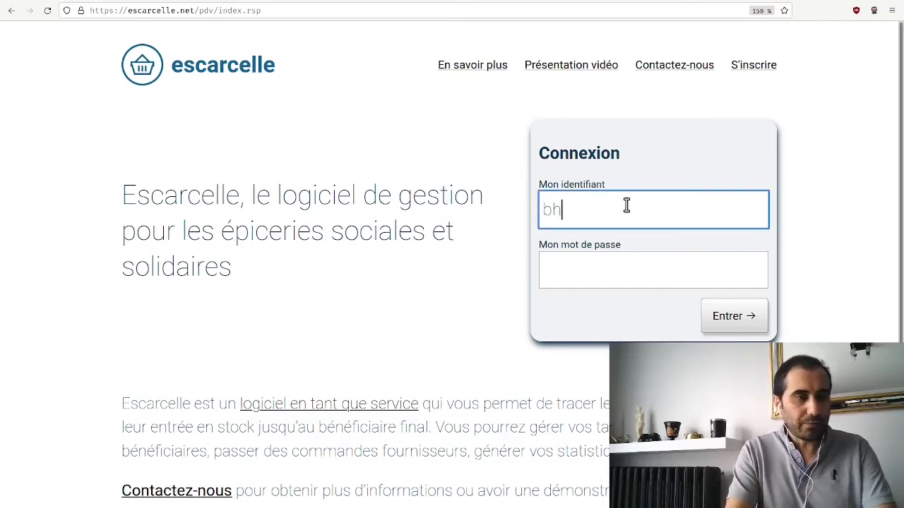
key("Tab")
type("********")
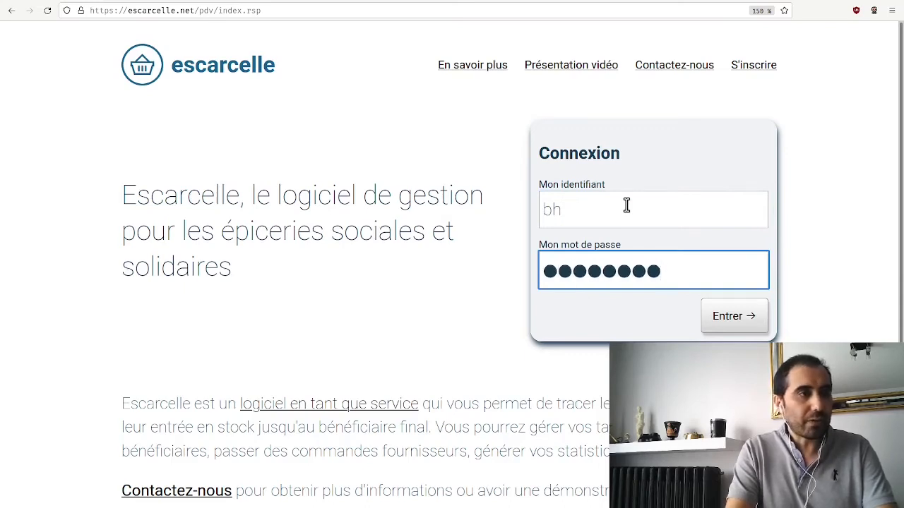
key("Return")
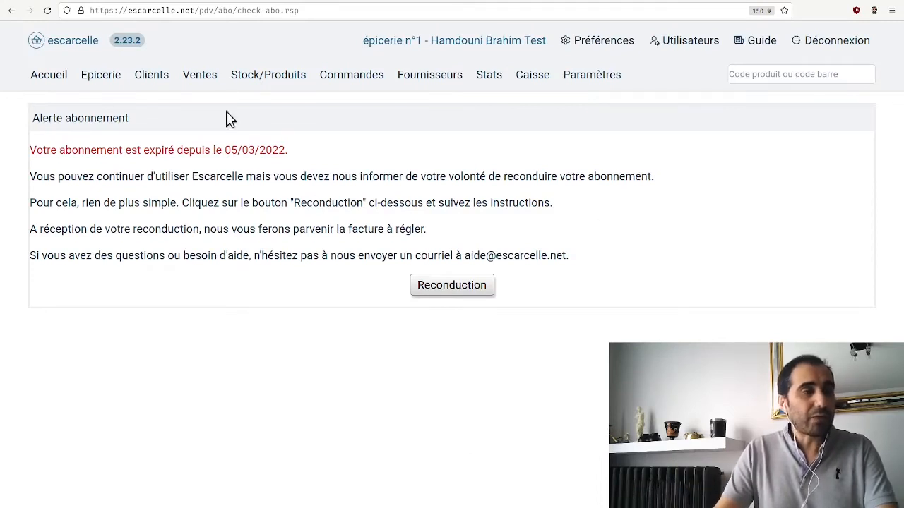
Open the basket in the stock and products section and examine its product list and total amount
left_click(260, 83)
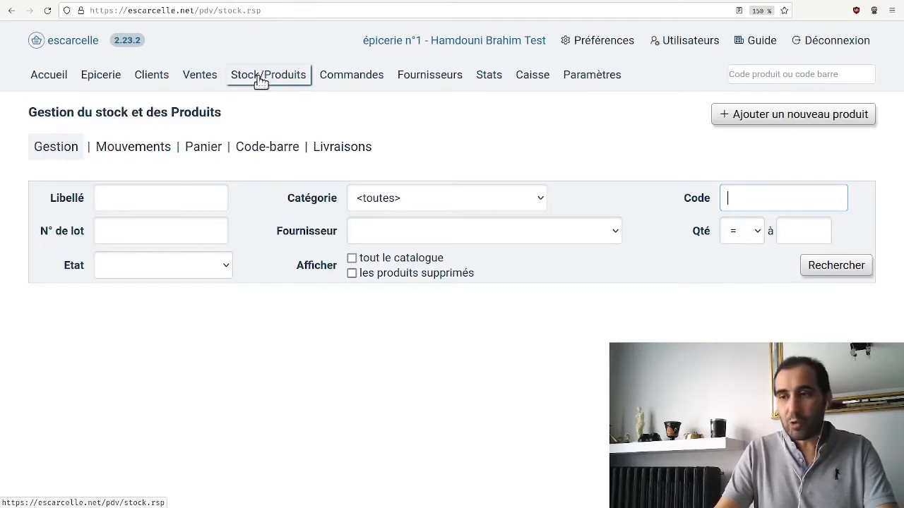
left_click(211, 156)
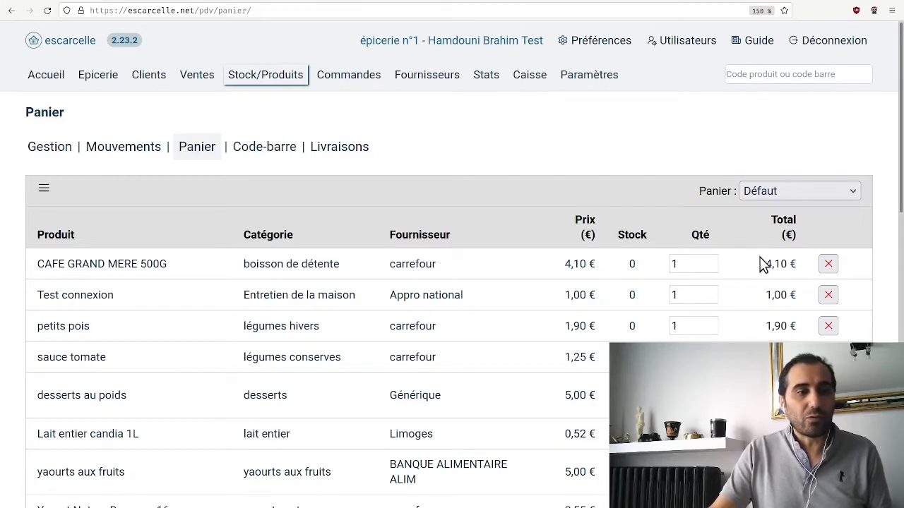
scroll(762, 264, "down", 5)
scroll(762, 263, "down", 5)
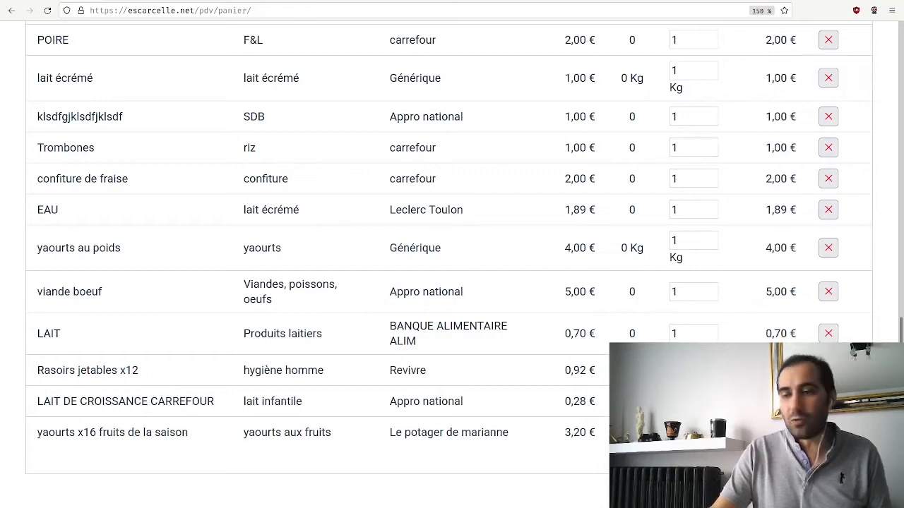
scroll(452, 263, "up", 2)
scroll(452, 263, "down", 2)
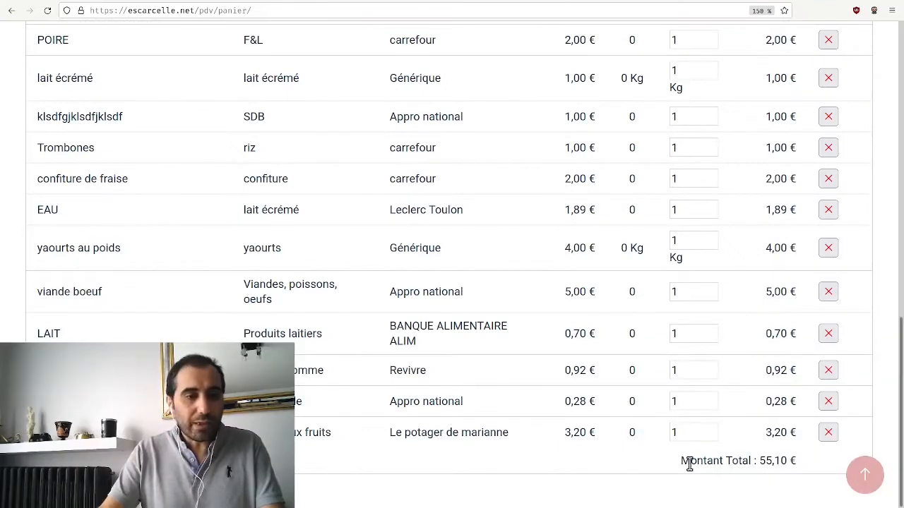
left_click_drag(682, 463, 810, 469)
left_click(808, 461)
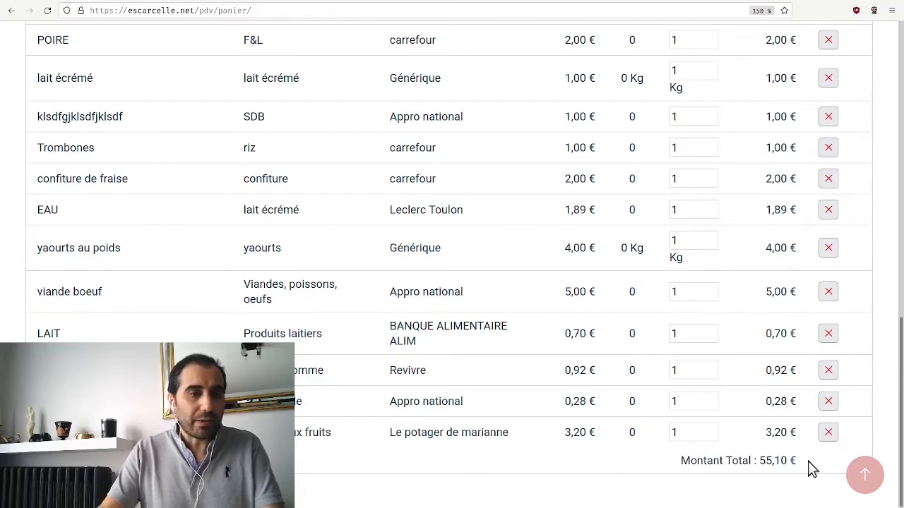
scroll(807, 460, "up", 15)
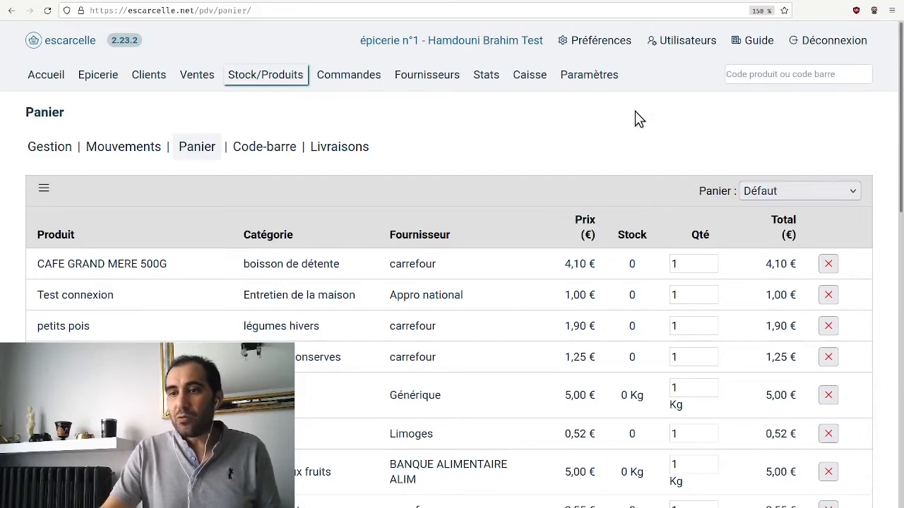
scroll(635, 118, "down", 3)
scroll(635, 118, "down", 10)
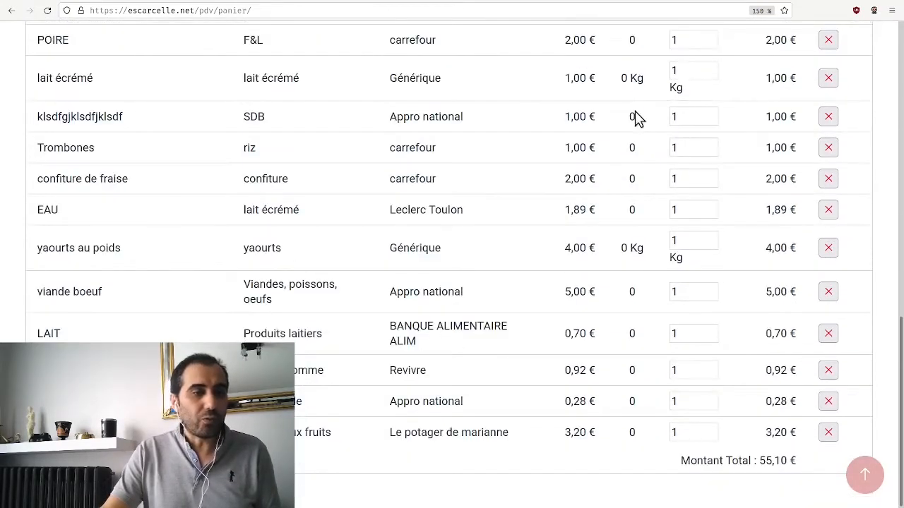
scroll(638, 119, "up", 15)
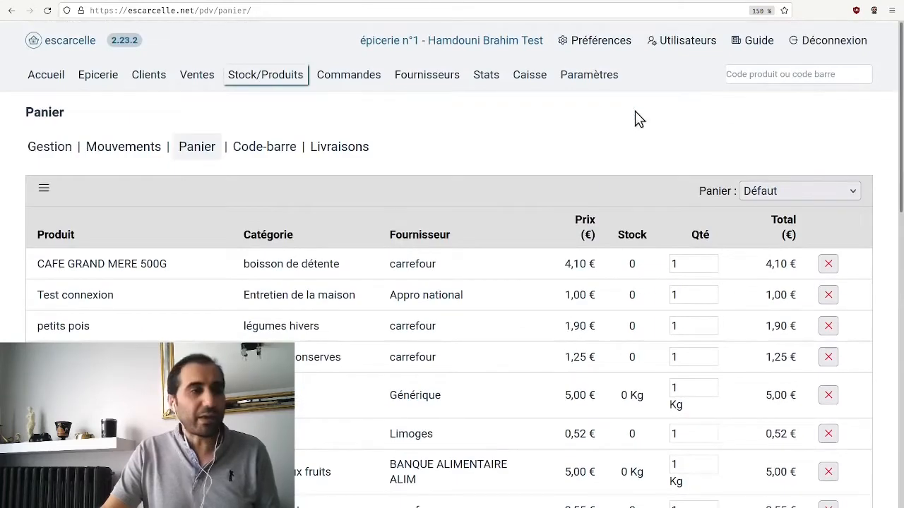
Empty the Défaut basket of all its products
scroll(635, 111, "down", 2)
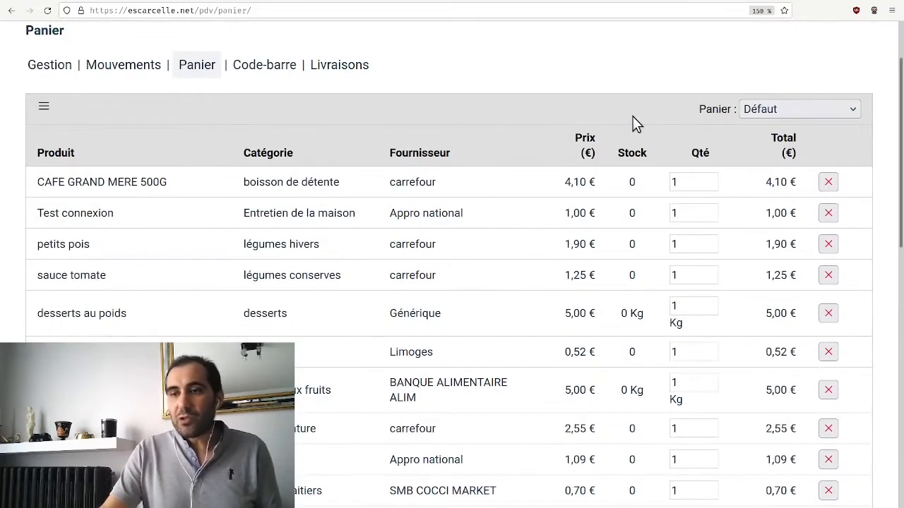
left_click(44, 107)
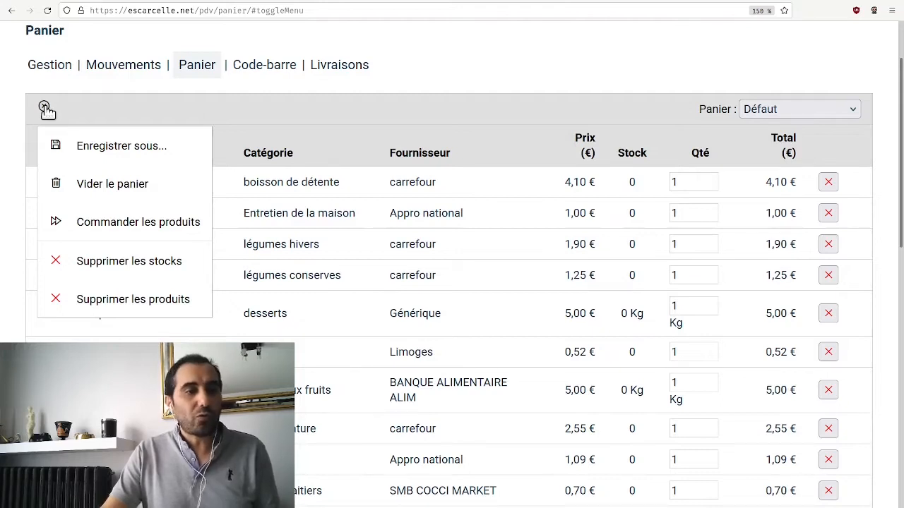
left_click(113, 185)
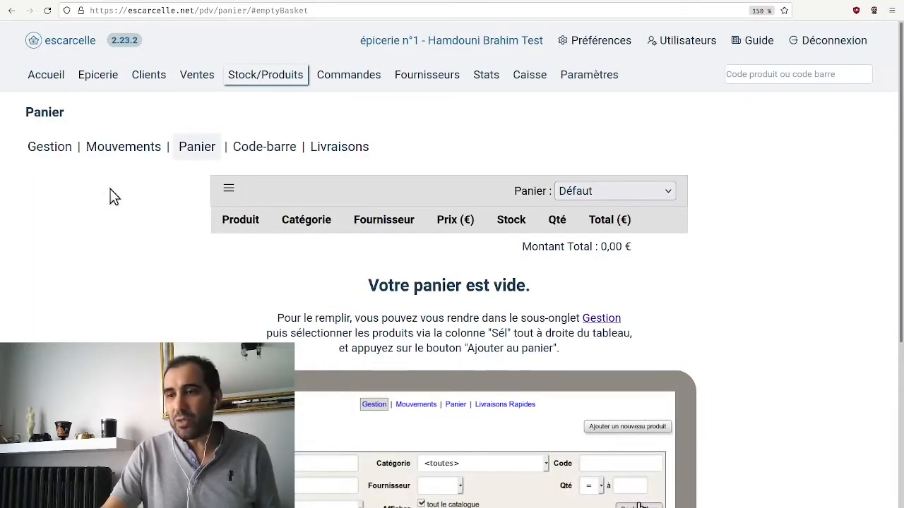
Read the instructions and example on the empty basket page explaining how to add products
scroll(110, 196, "down", 2)
scroll(110, 197, "down", 3)
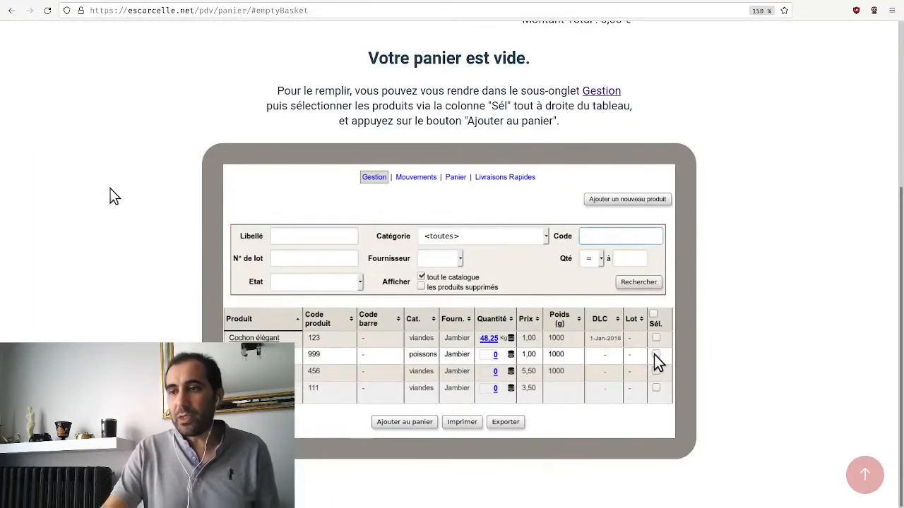
scroll(109, 197, "up", 2)
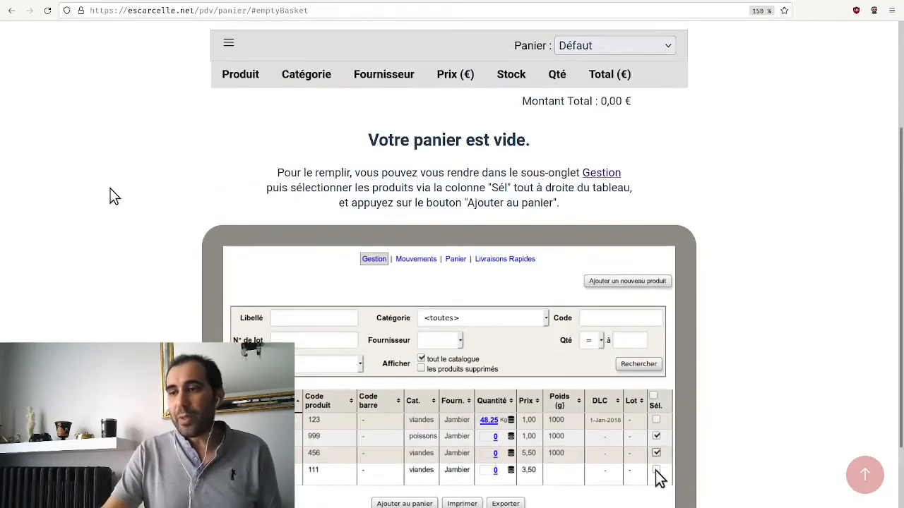
scroll(110, 197, "up", 2)
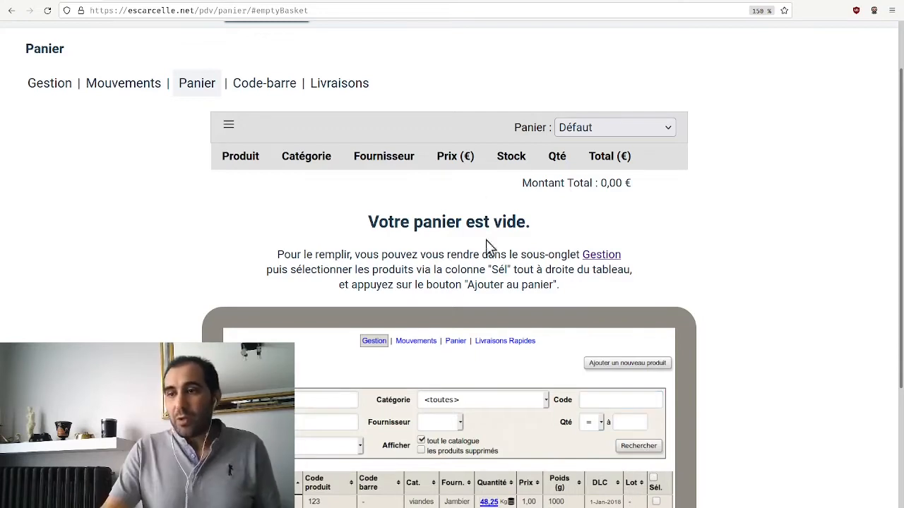
scroll(460, 226, "up", 2)
scroll(460, 224, "down", 2)
scroll(460, 229, "up", 2)
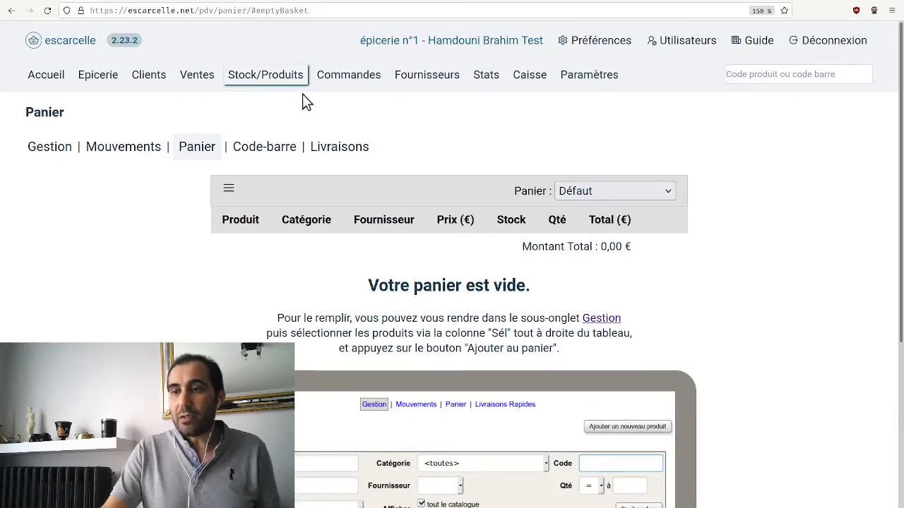
Open stock management and set the product search category to légumes conserves
left_click(43, 151)
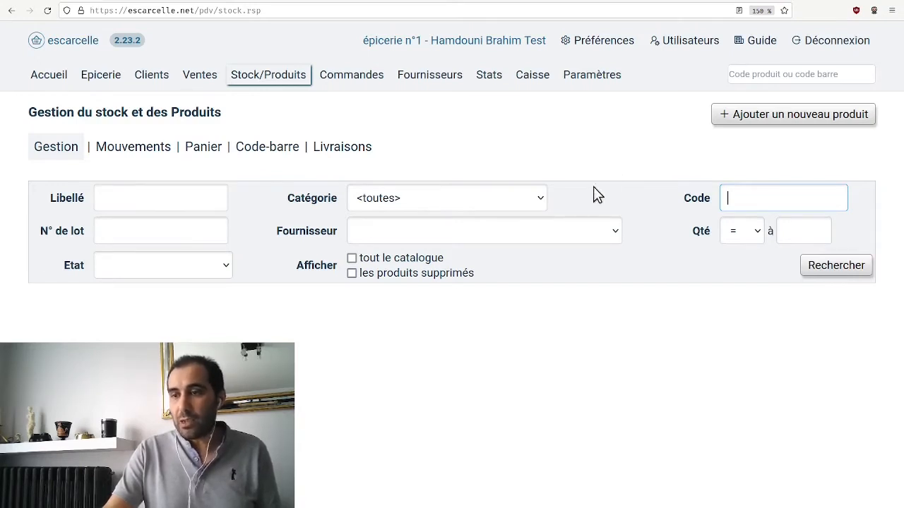
left_click(488, 204)
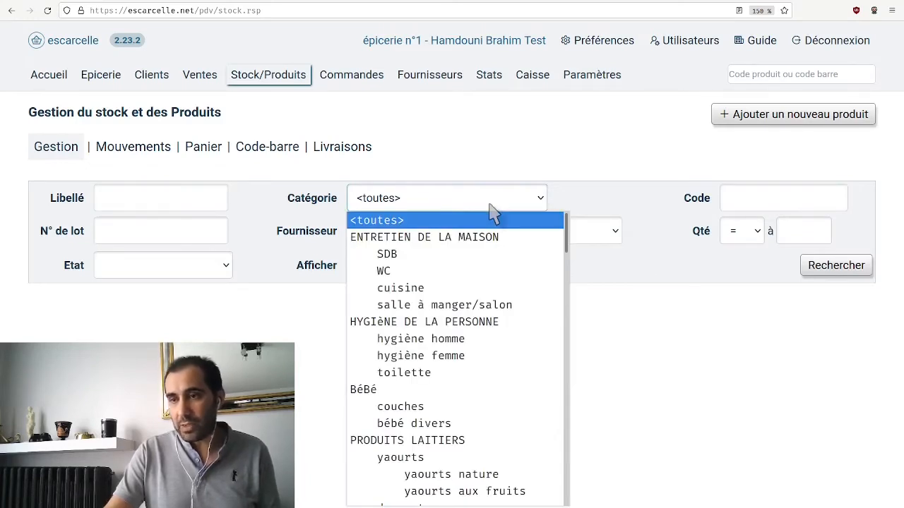
left_click(489, 204)
left_click(492, 209)
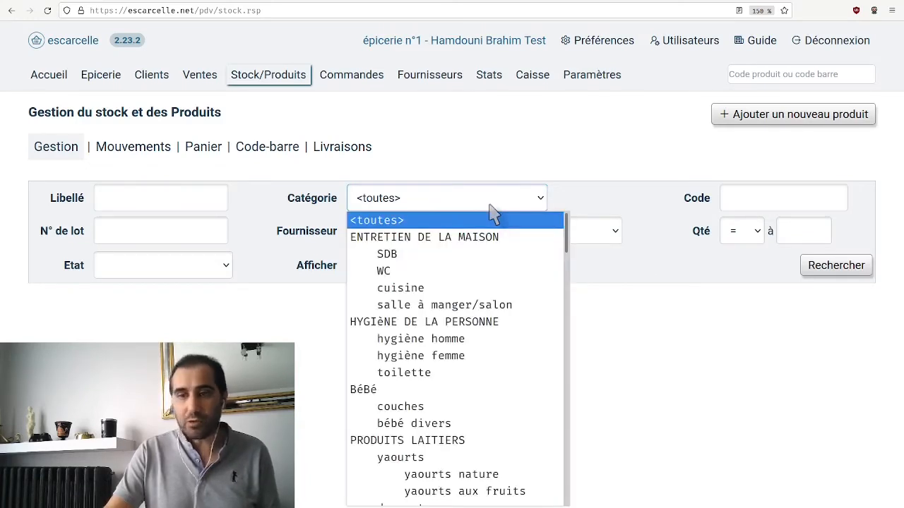
scroll(500, 302, "down", 4)
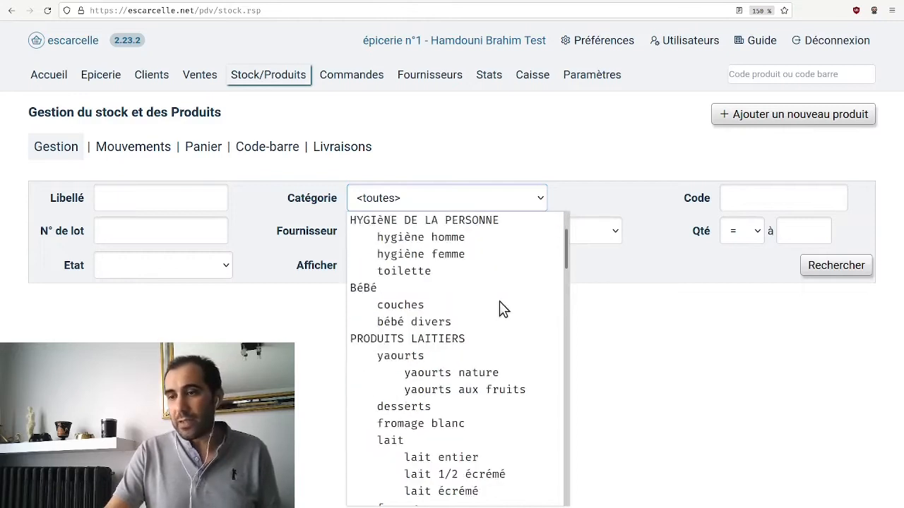
scroll(499, 308, "down", 4)
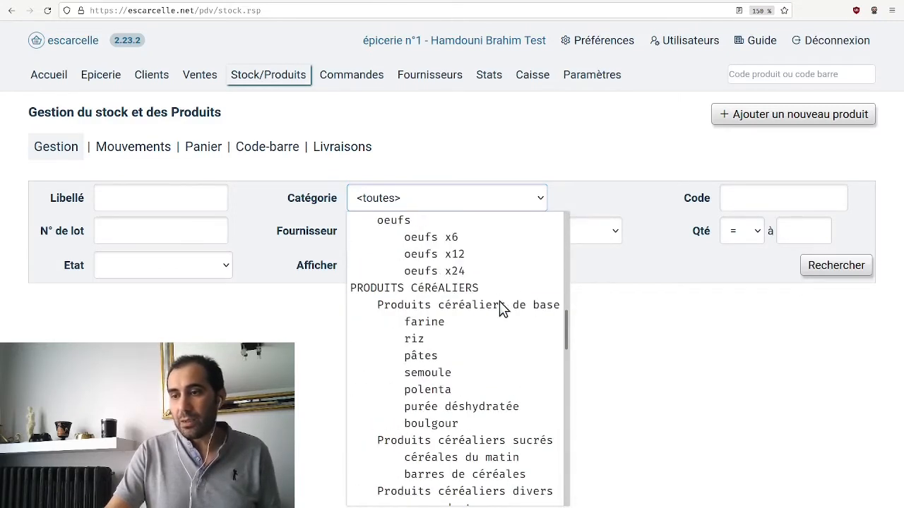
scroll(502, 308, "down", 2)
scroll(501, 308, "down", 1)
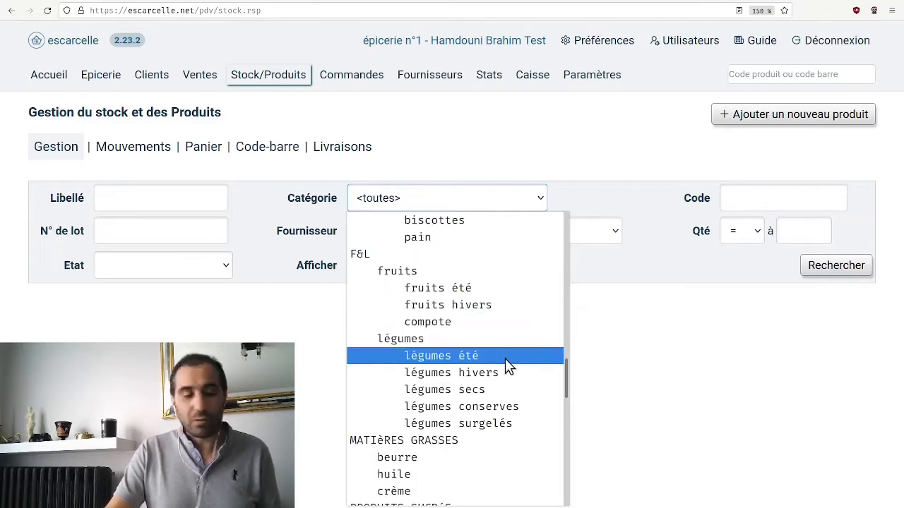
left_click(505, 413)
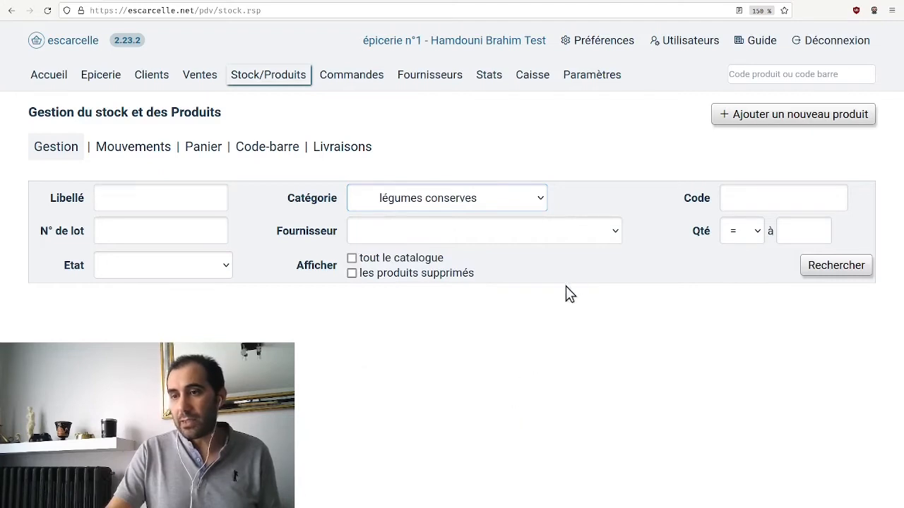
Set the supplier to carrefour, include the whole catalogue, and run the product search
left_click(604, 233)
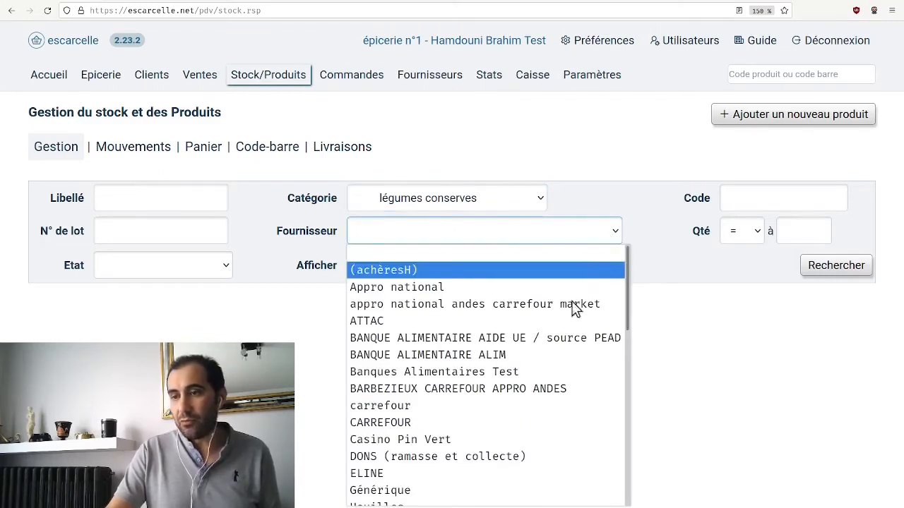
left_click(526, 411)
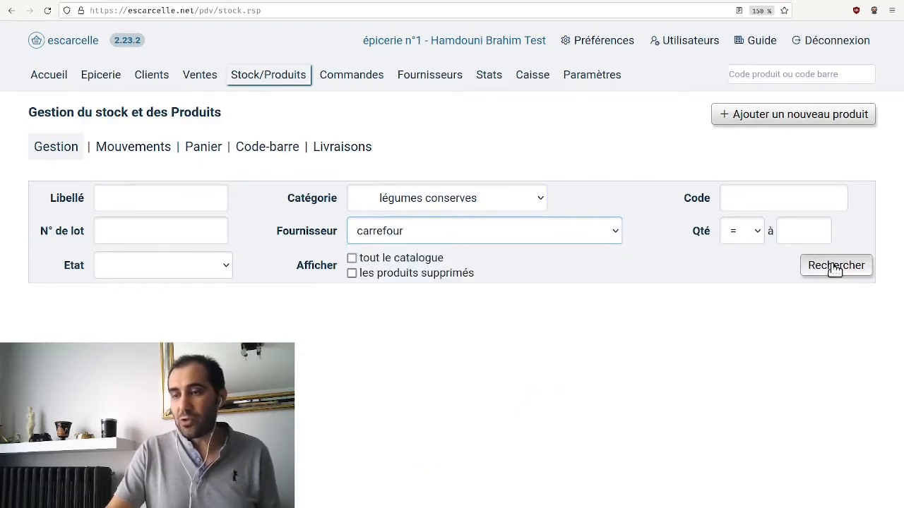
left_click(416, 260)
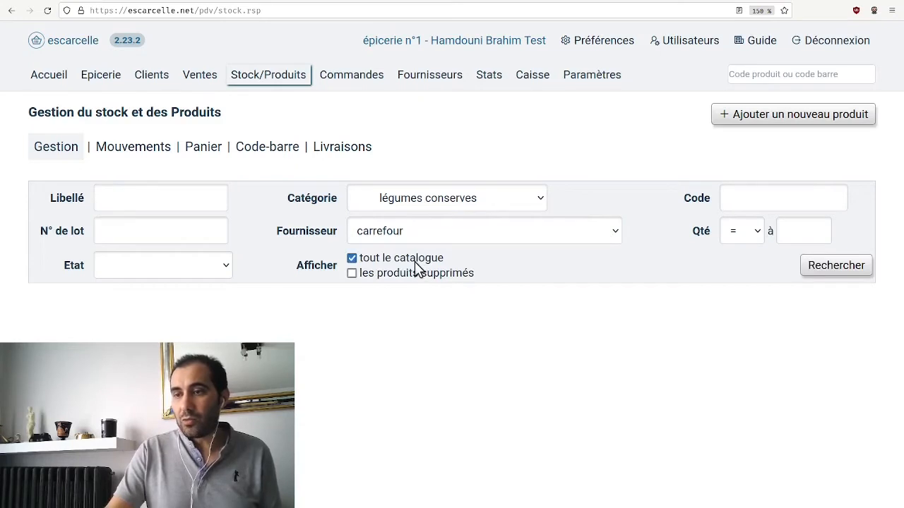
left_click(864, 270)
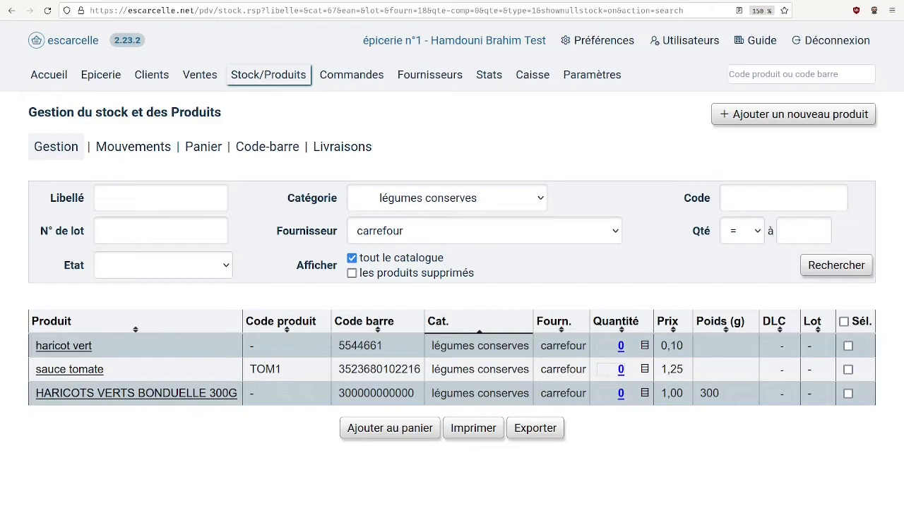
Select all the products in the search results, add them to the basket, and open the basket
left_click(848, 346)
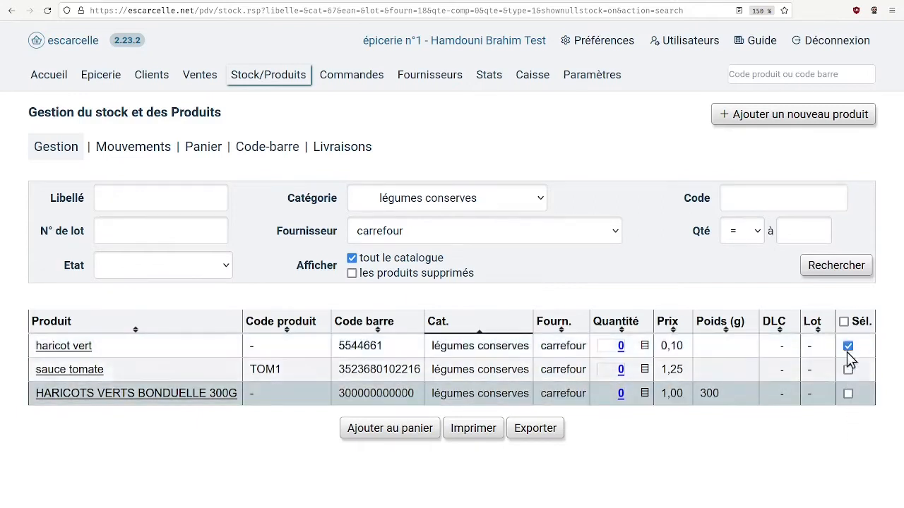
left_click(848, 346)
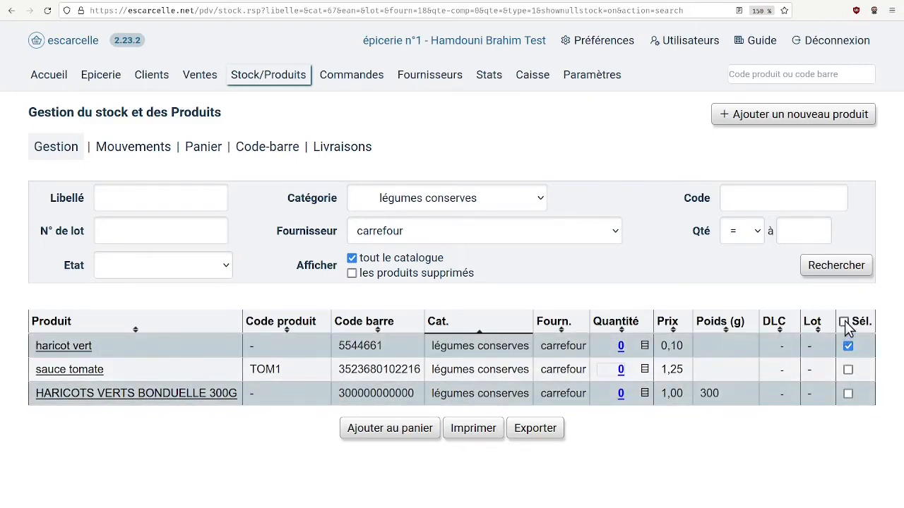
left_click(845, 323)
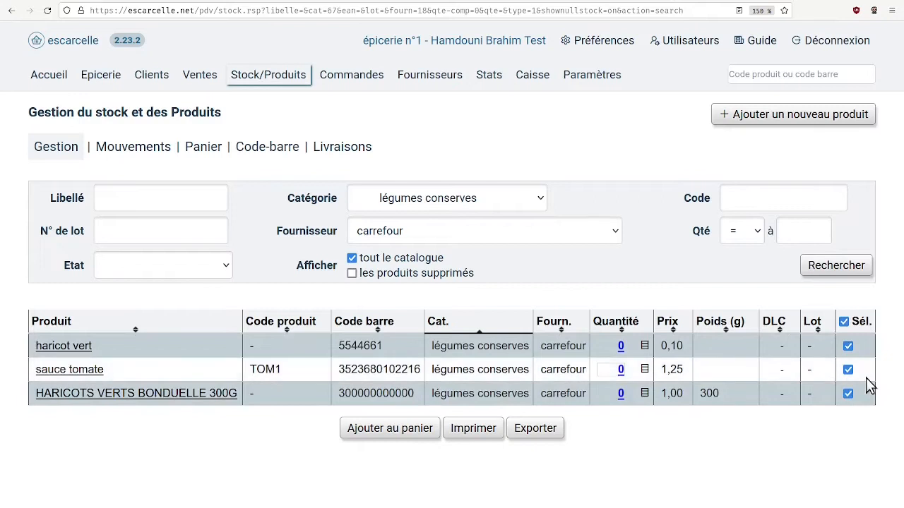
left_click(404, 435)
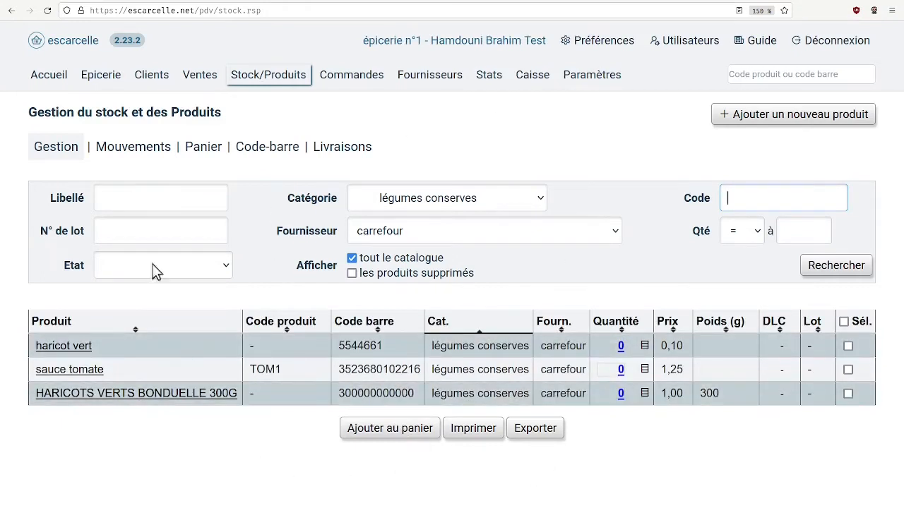
left_click(211, 152)
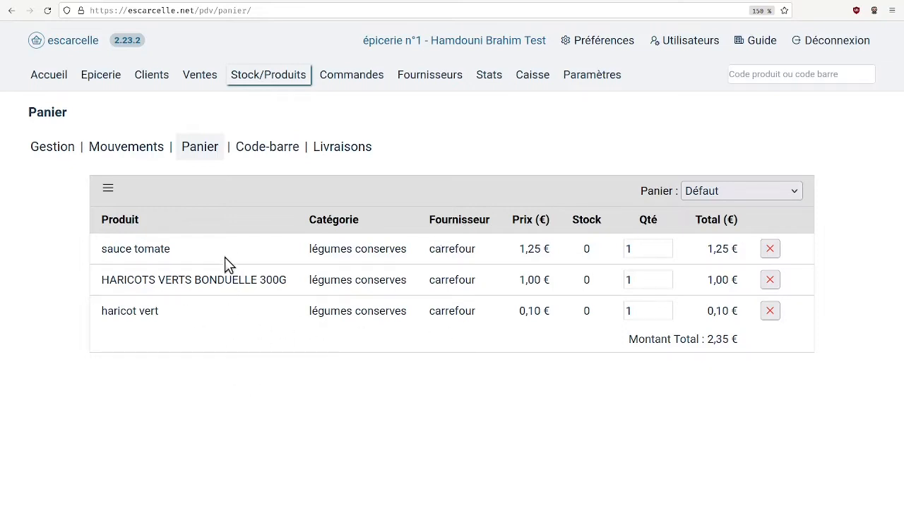
Return to stock management and search the whole carrefour catalogue for products in the fruits category
left_click(282, 74)
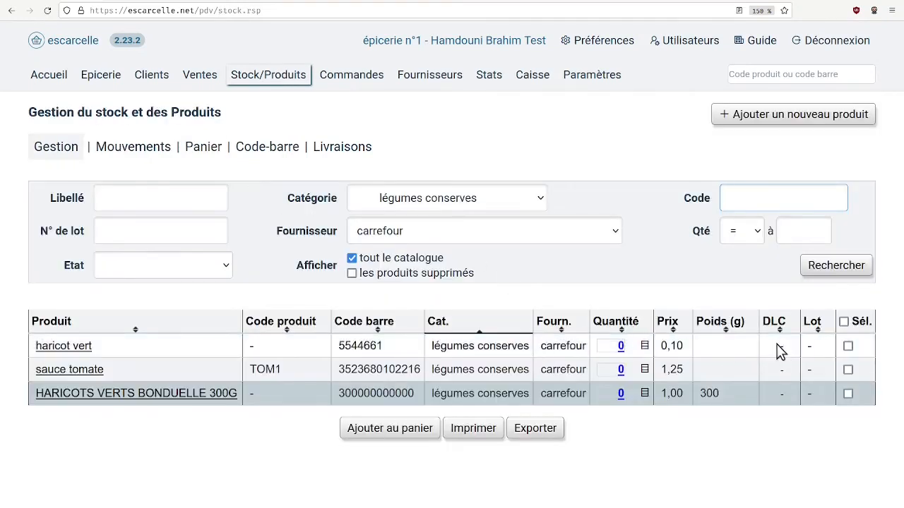
left_click(415, 204)
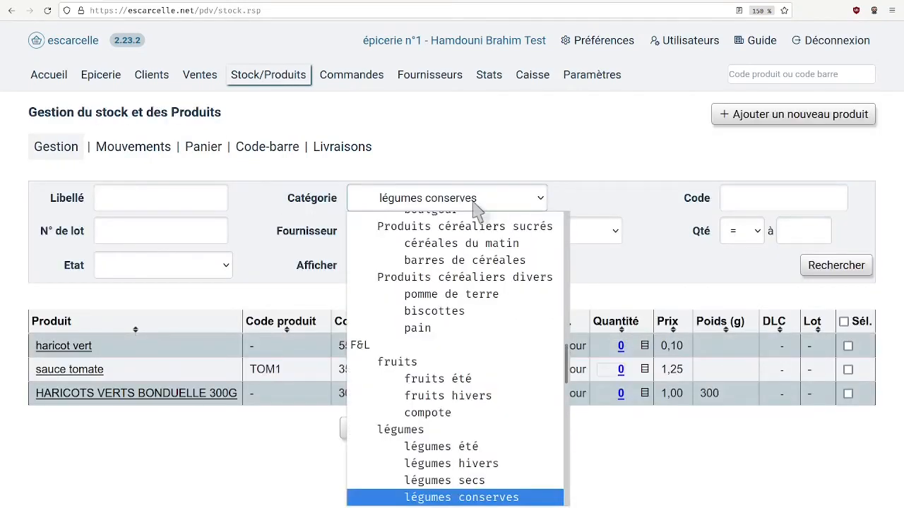
left_click(500, 365)
left_click(837, 269)
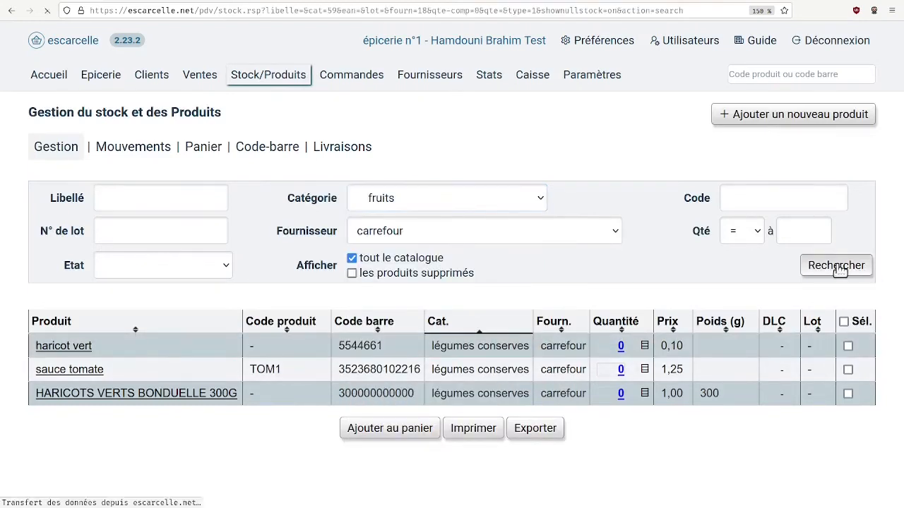
Change the search category to PRODUITS CéRéALIERS and run the product search again
left_click(390, 203)
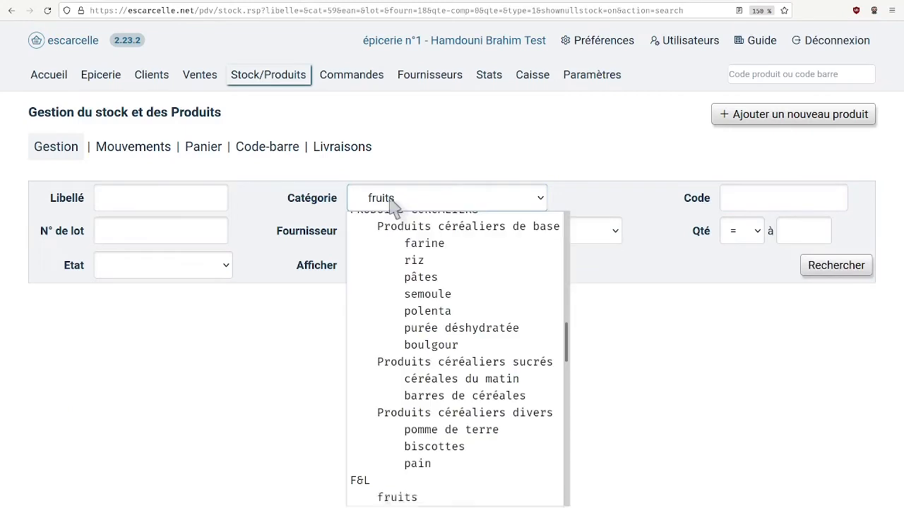
scroll(472, 364, "up", 2)
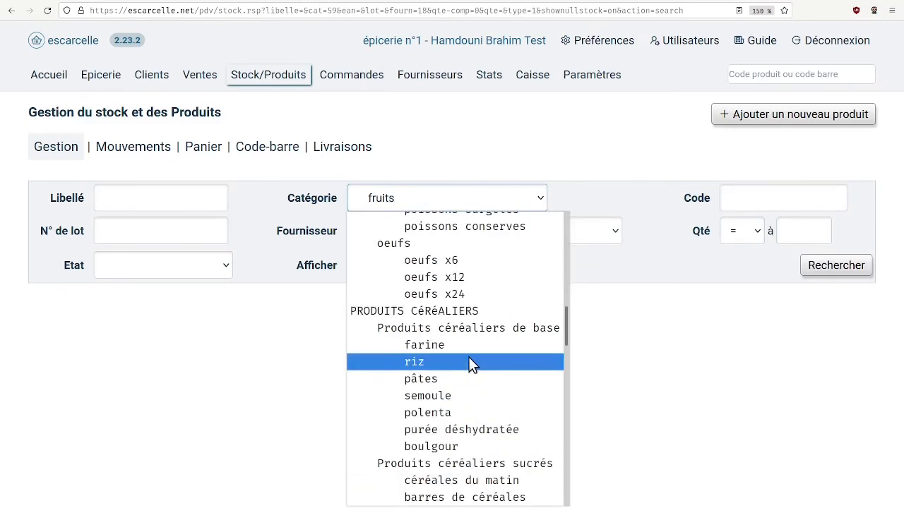
left_click(486, 312)
left_click(859, 266)
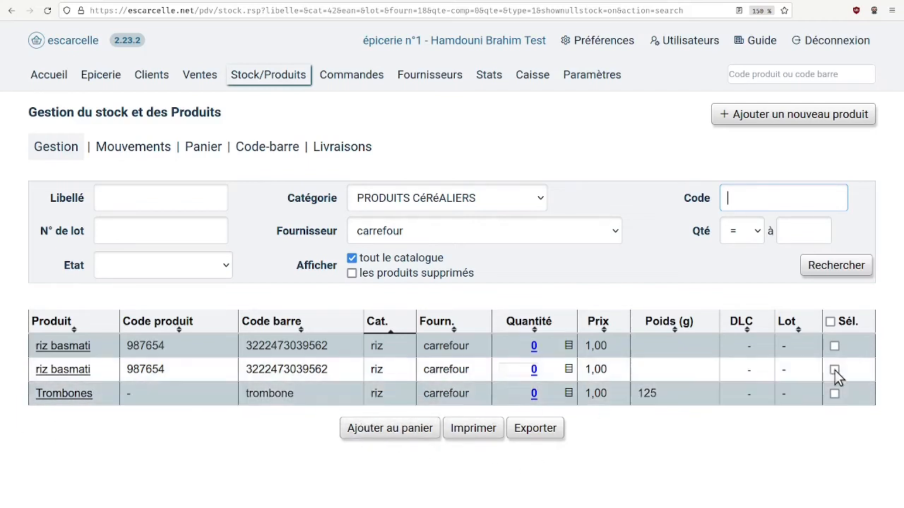
Add the first riz basmati product to the basket and open the basket
left_click(835, 347)
left_click(386, 428)
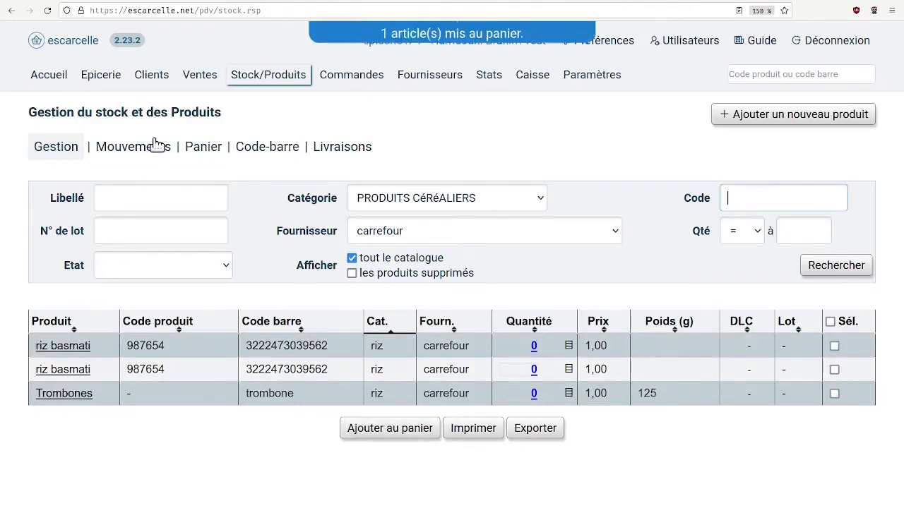
left_click(202, 151)
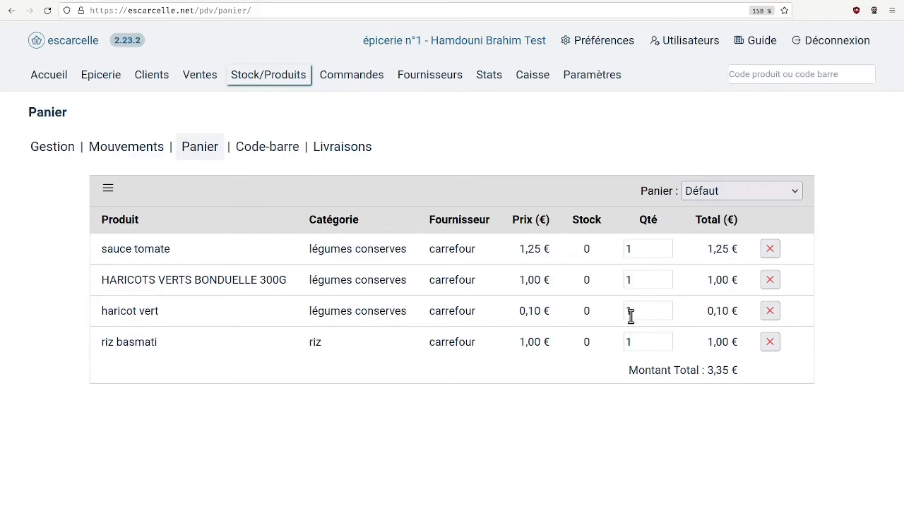
Order the products in the basket, each with quantity 1, and return to the basket
left_click(110, 191)
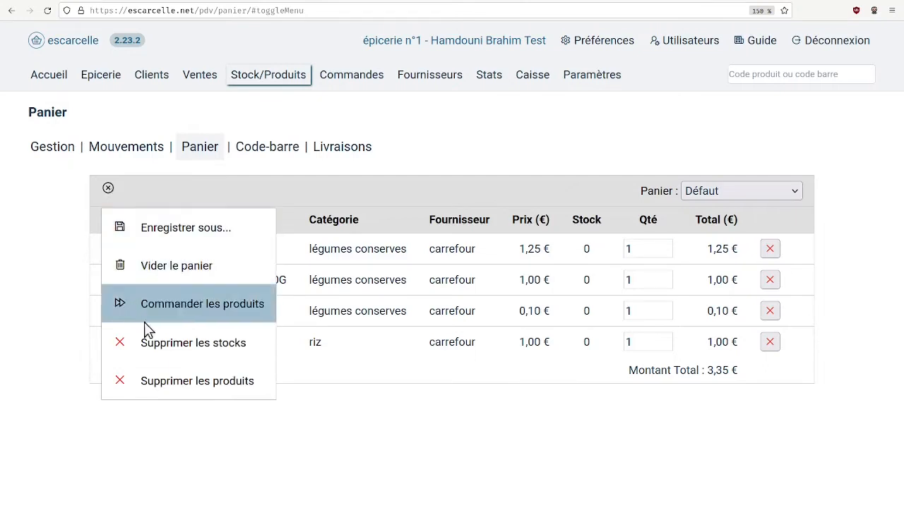
left_click(221, 313)
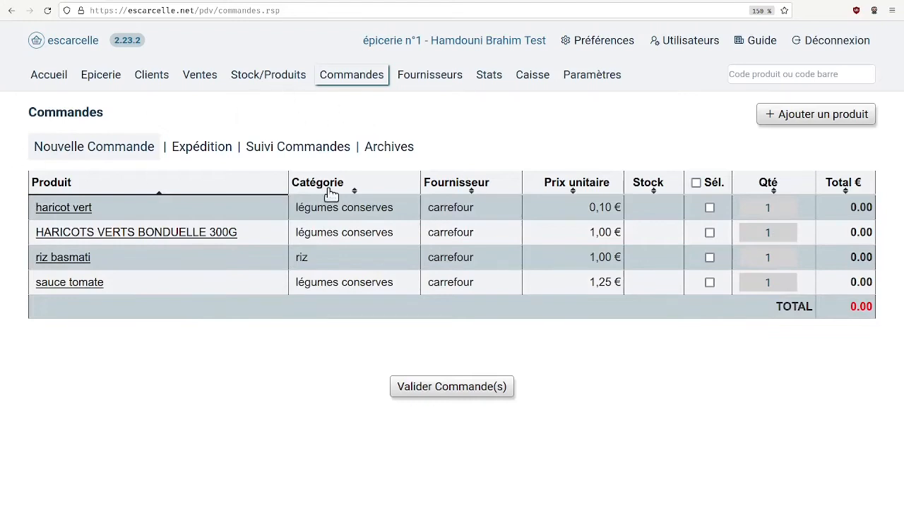
left_click(274, 77)
left_click(209, 148)
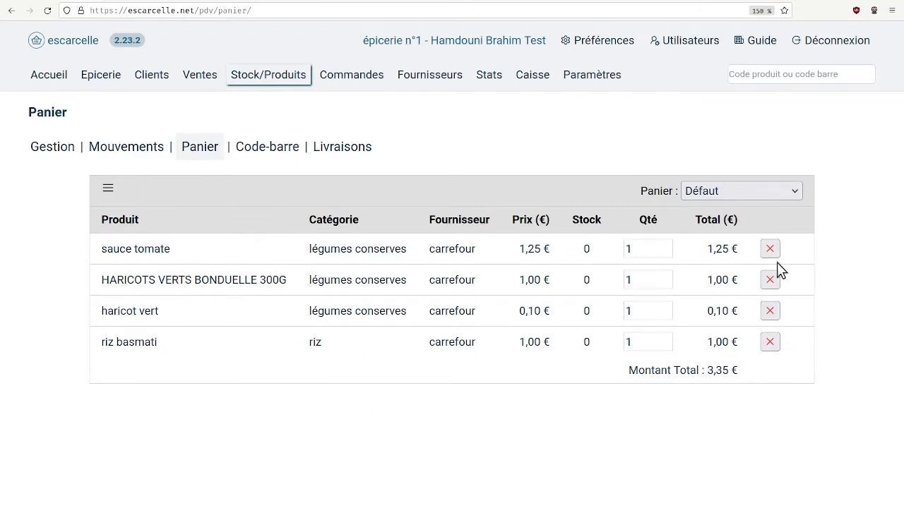
Set the basket quantities to 12 for sauce tomate, 3 for HARICOTS VERTS BONDUELLE 300G, 7 for haricot vert and 9 for riz basmati
left_click(664, 249)
type("2")
key("Tab")
type("3")
key("Tab")
type("7")
left_click(629, 343)
key("BackSpace")
type("9")
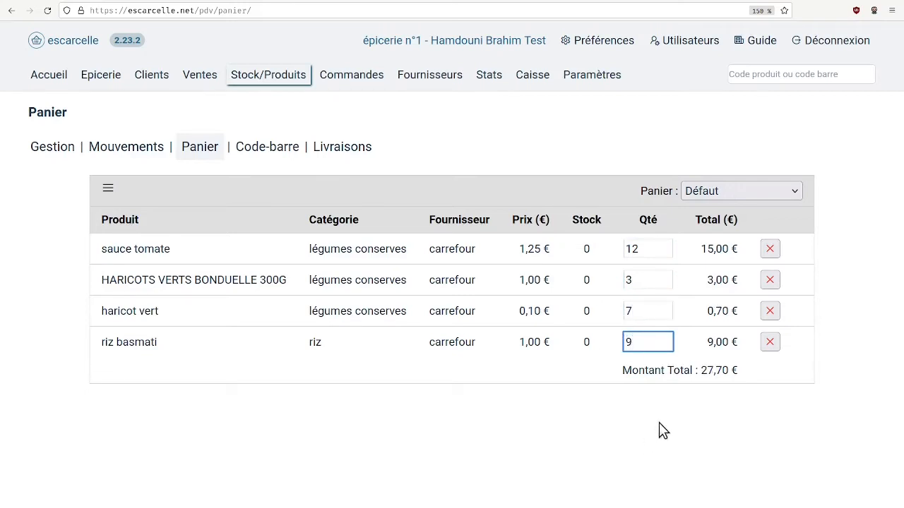
left_click_drag(739, 372, 668, 373)
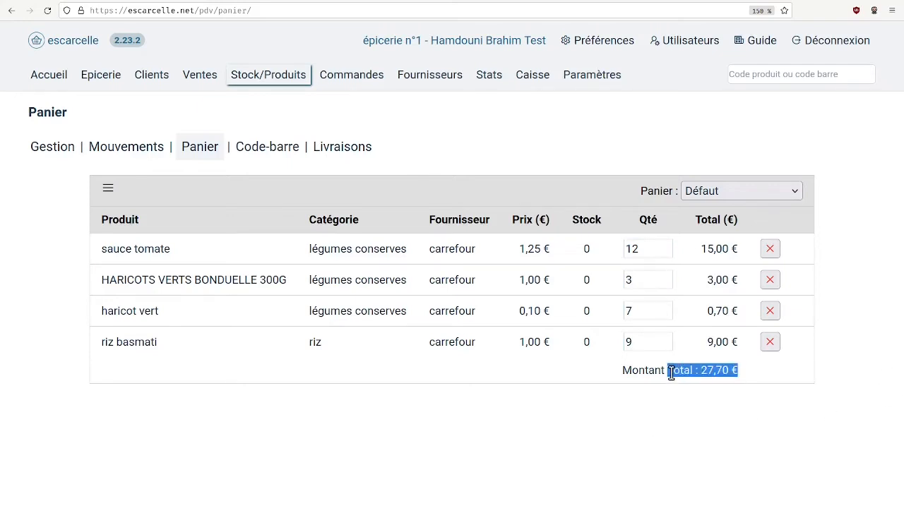
left_click(671, 373)
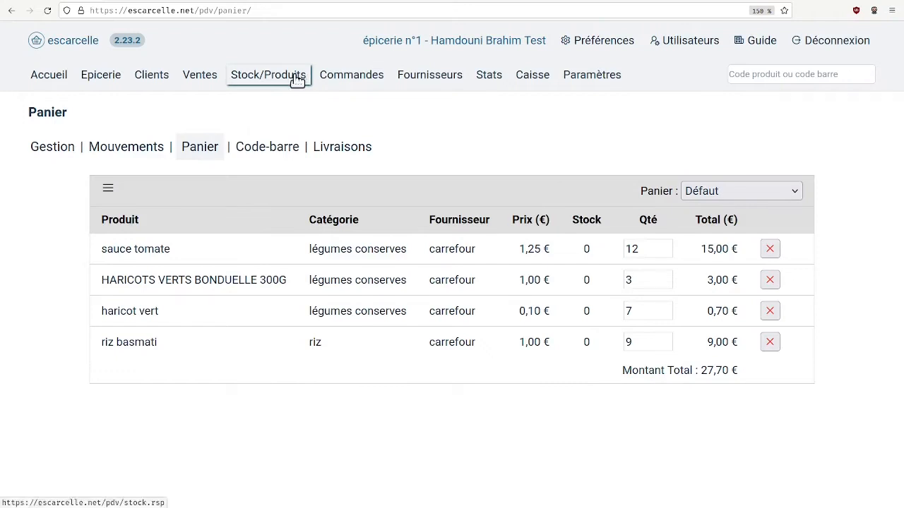
Order the basket's products again with their updated quantities, and go back to the basket
left_click(108, 187)
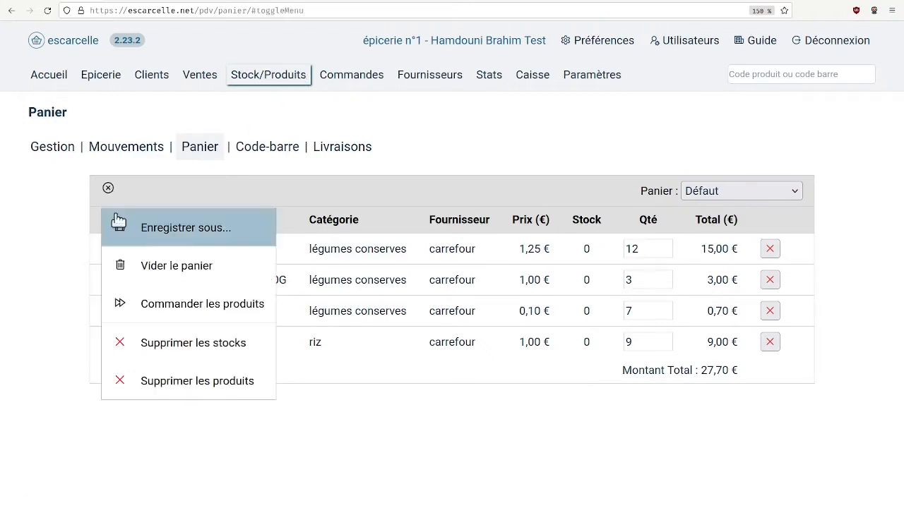
left_click(205, 321)
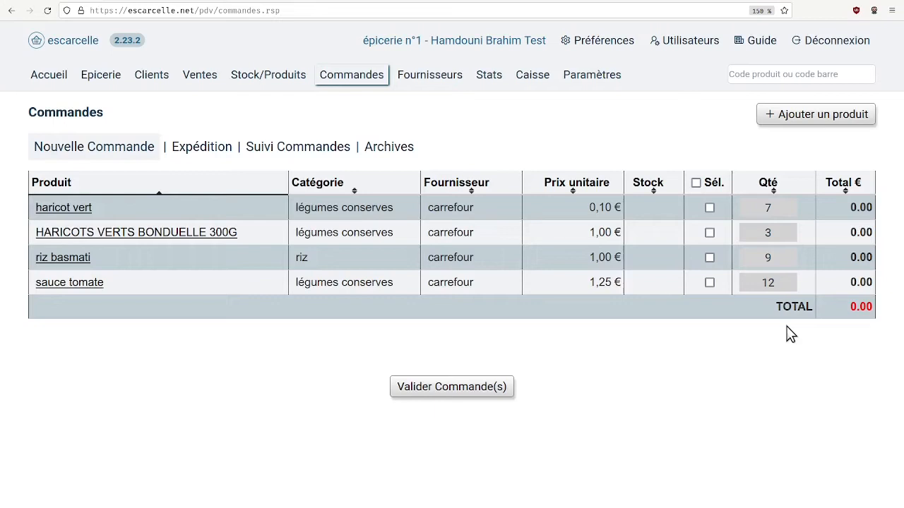
left_click(269, 78)
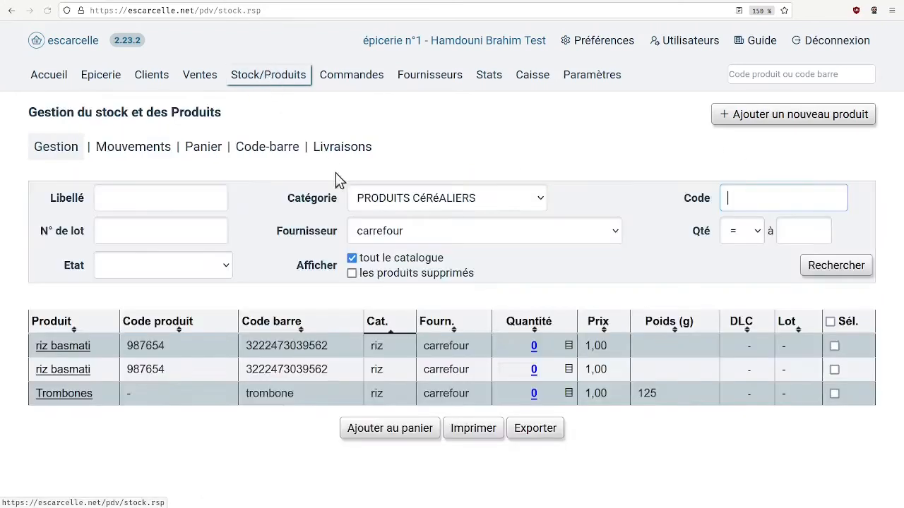
left_click(197, 150)
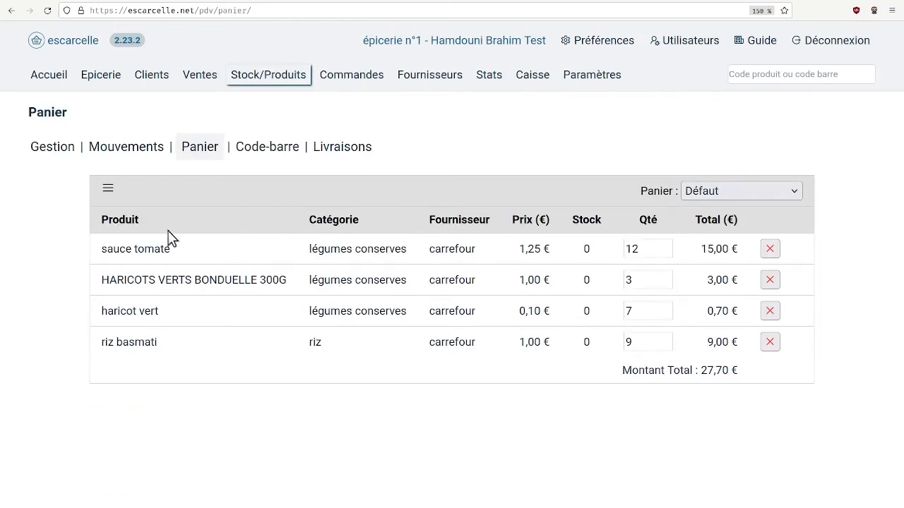
Empty the default basket and return to stock management
left_click(110, 192)
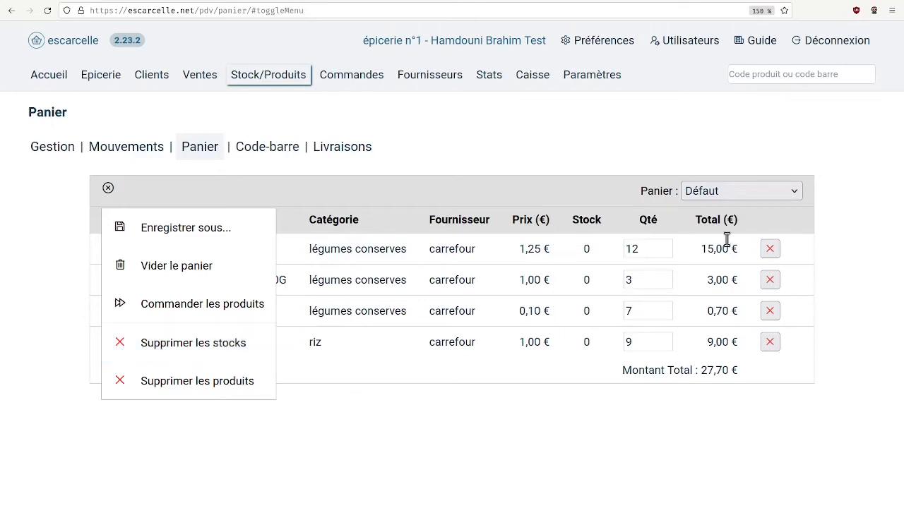
left_click(212, 277)
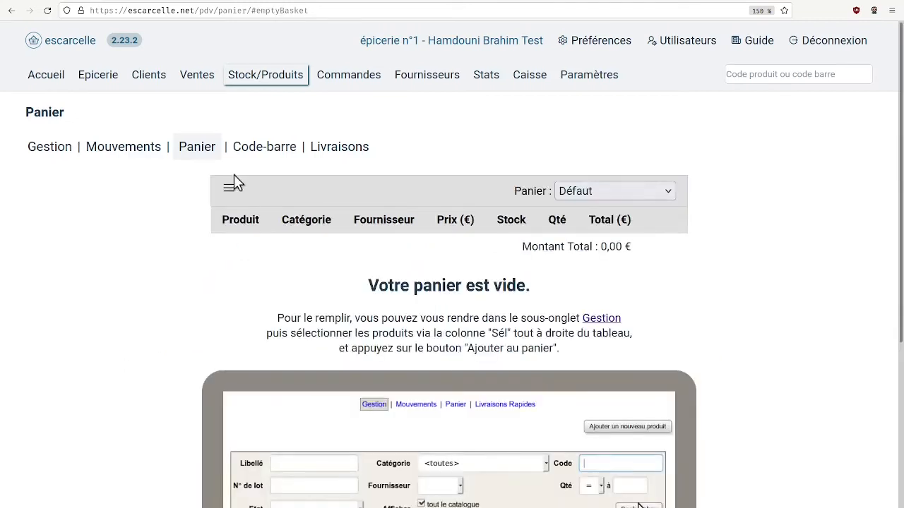
left_click(253, 78)
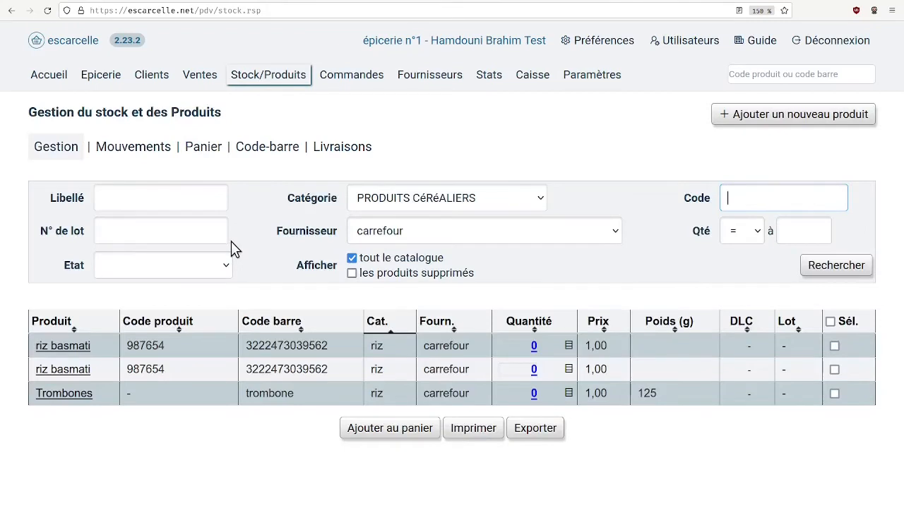
Search for carrefour products in the lait category with a stock quantity greater than 0
left_click(522, 199)
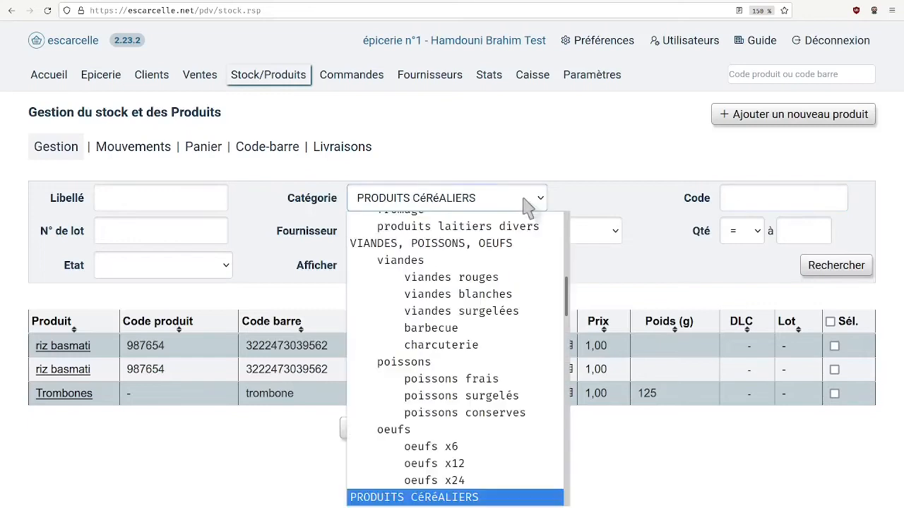
left_click_drag(568, 286, 565, 261)
left_click(541, 305)
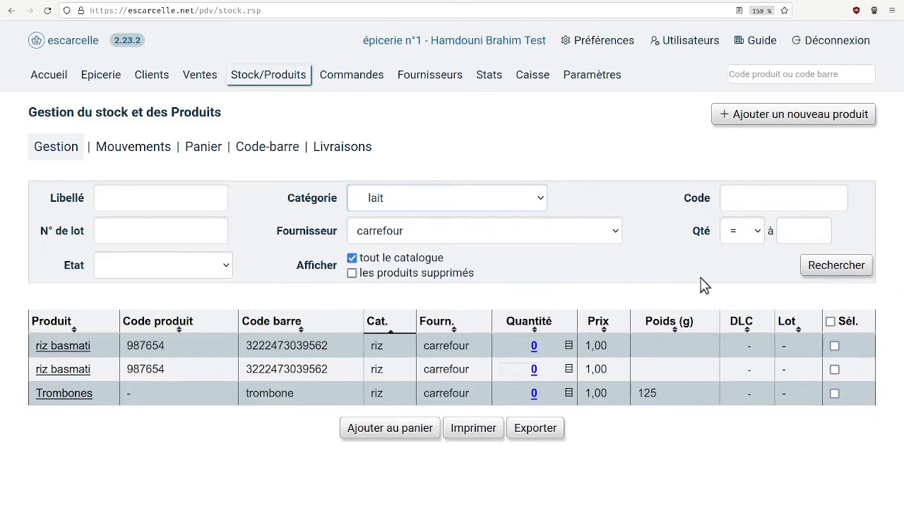
left_click(750, 233)
left_click(747, 288)
left_click(814, 231)
type("0")
left_click(839, 269)
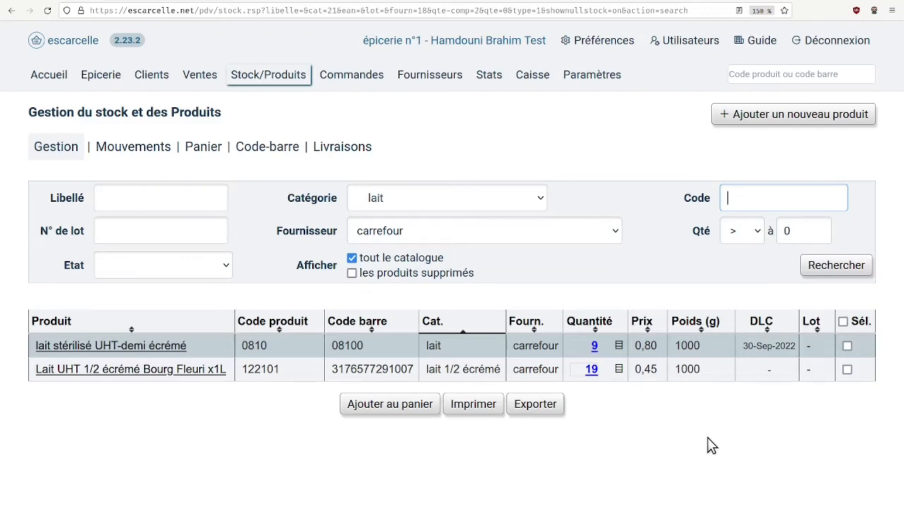
Select all the milk products found, add them to the basket, and display the basket
left_click(841, 325)
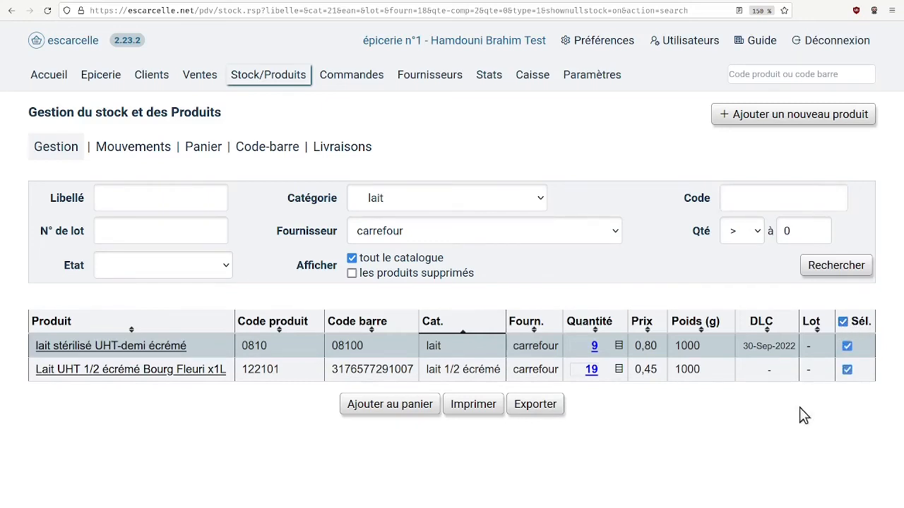
left_click(371, 407)
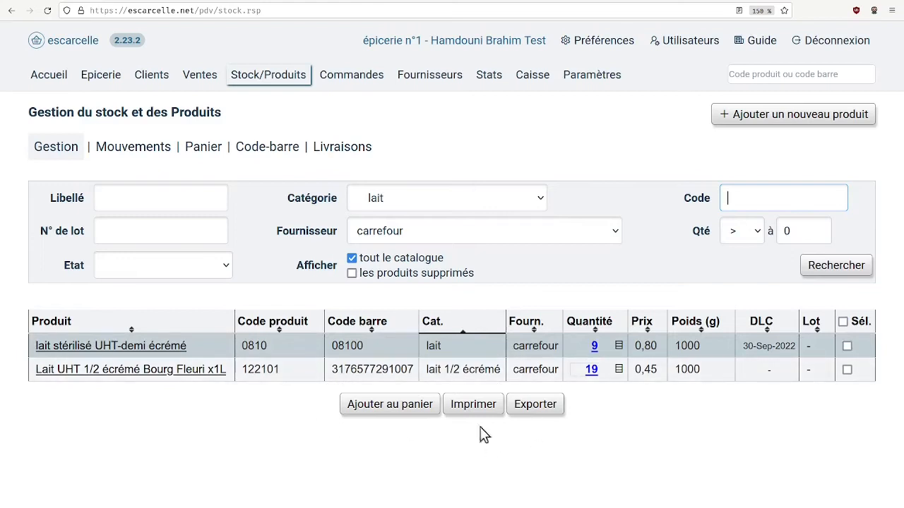
left_click(203, 155)
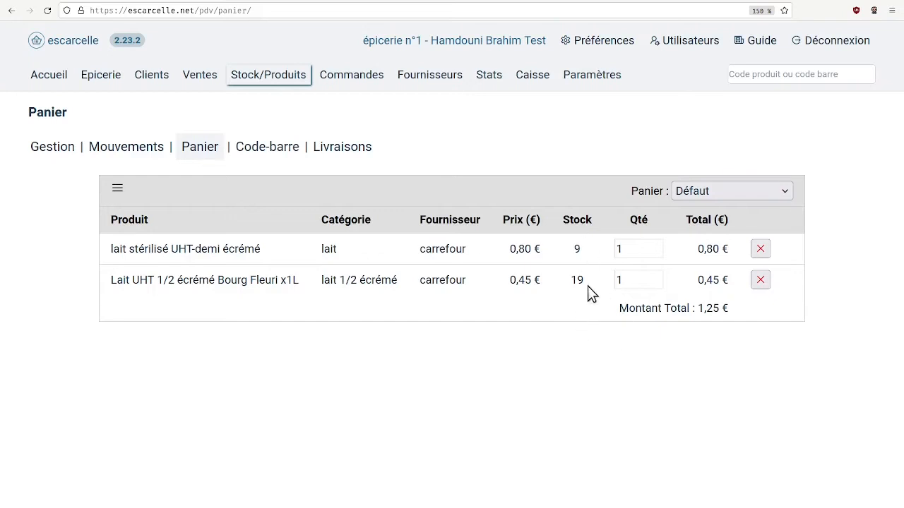
Try to delete the products in the basket and read the message shown beside each one
left_click(117, 188)
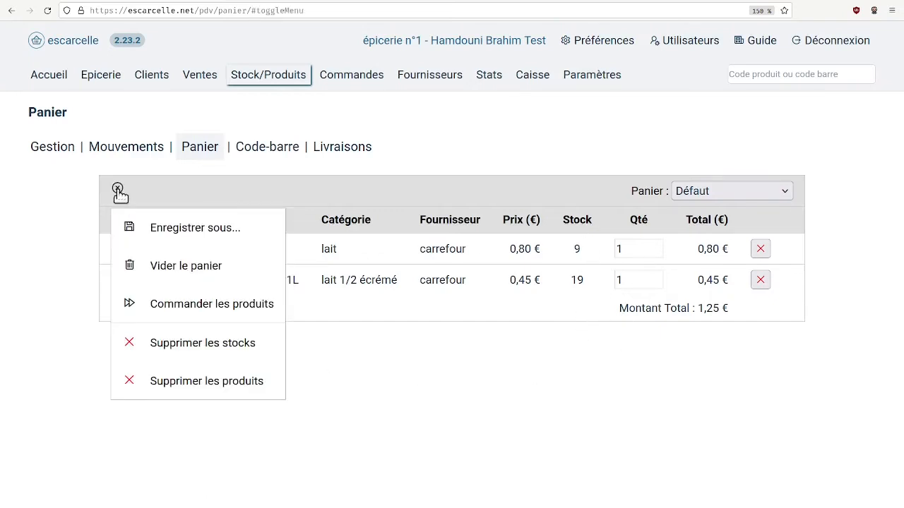
left_click(217, 389)
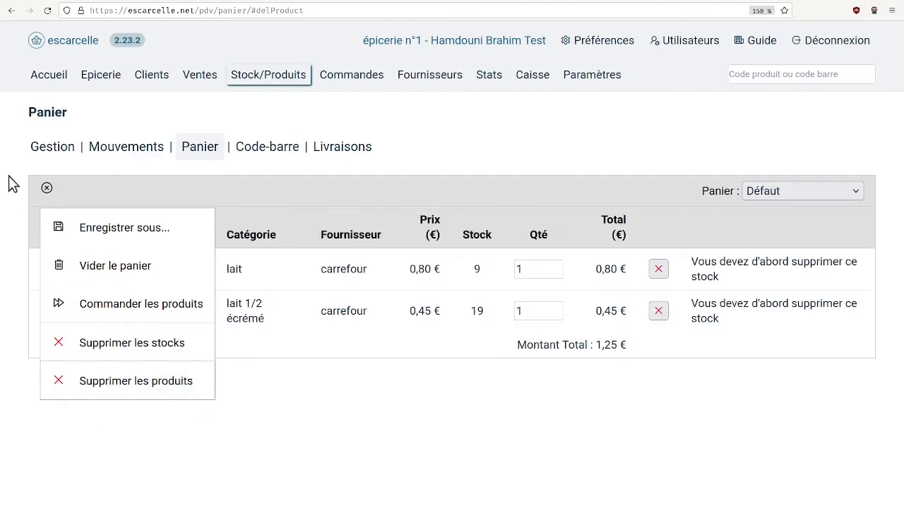
left_click(46, 191)
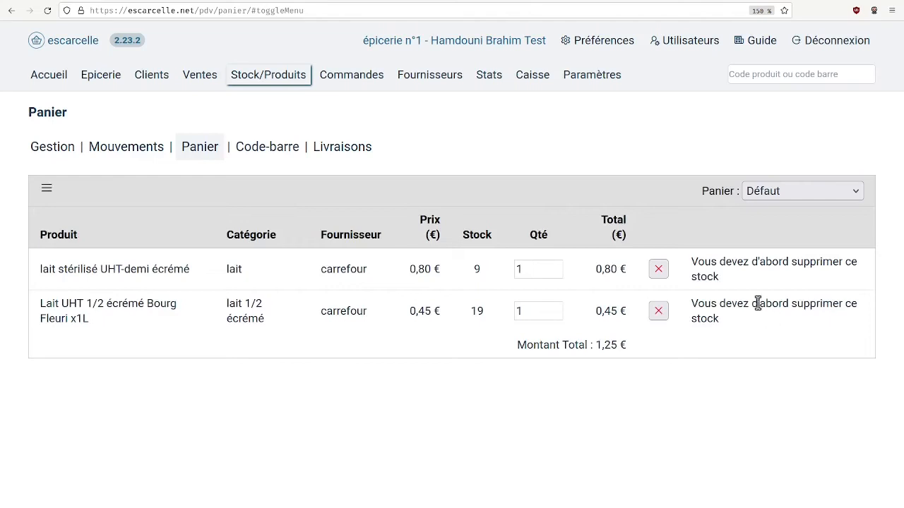
left_click_drag(735, 280, 693, 262)
left_click_drag(722, 322, 695, 305)
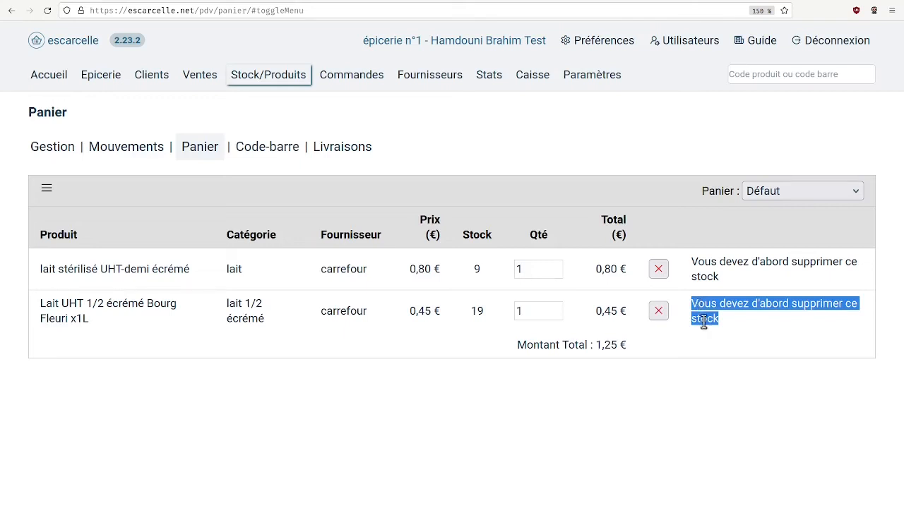
left_click(738, 331)
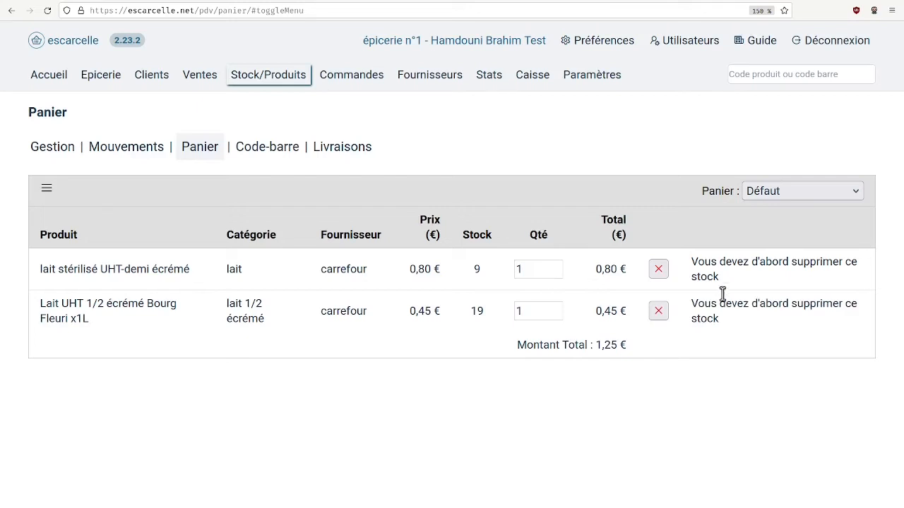
Delete the stocks of both milk products in the basket and reload the basket page
left_click(48, 191)
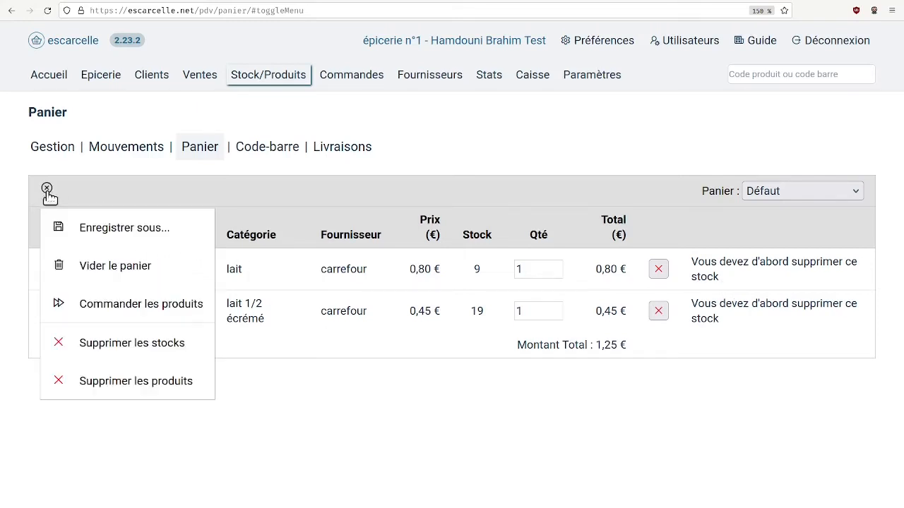
left_click(170, 352)
left_click(200, 151)
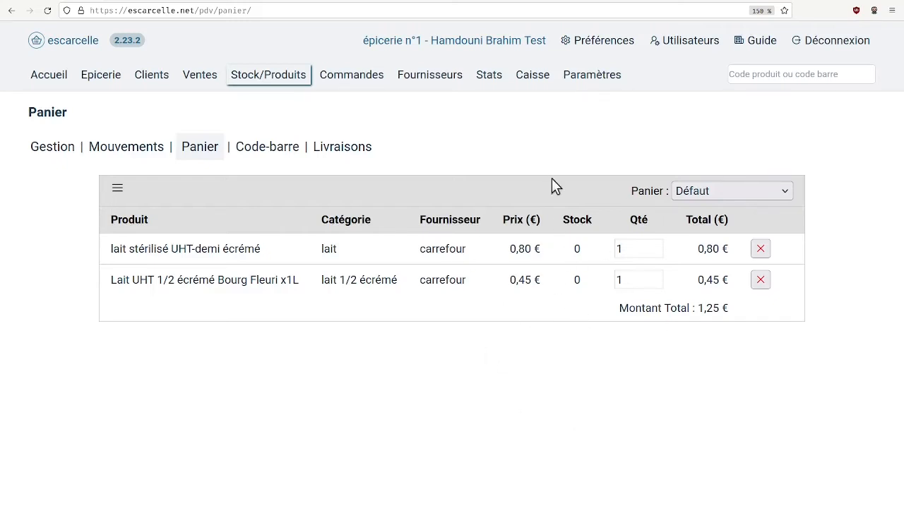
Empty the default basket of both milk products
left_click(118, 189)
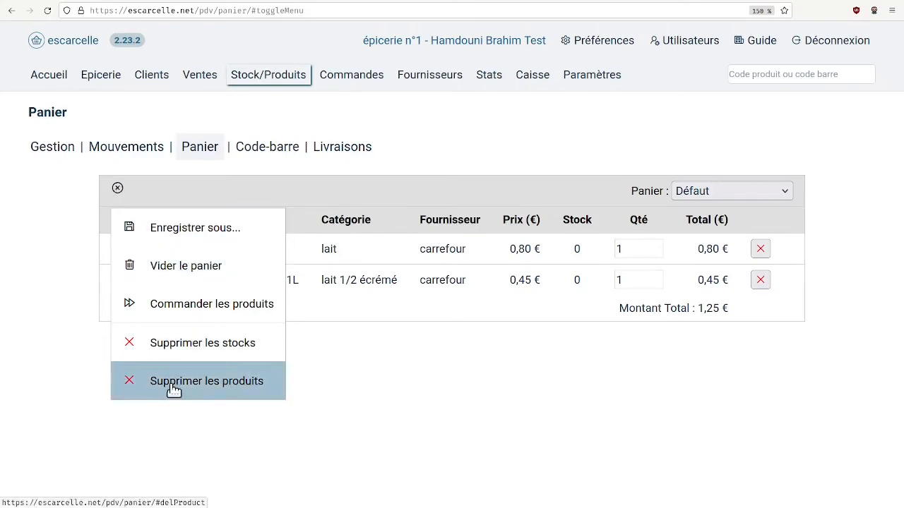
left_click(119, 190)
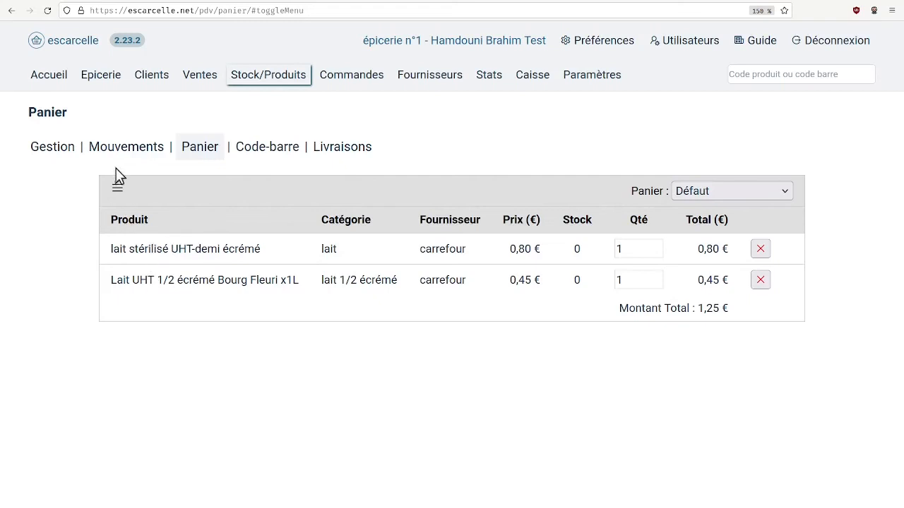
left_click(117, 190)
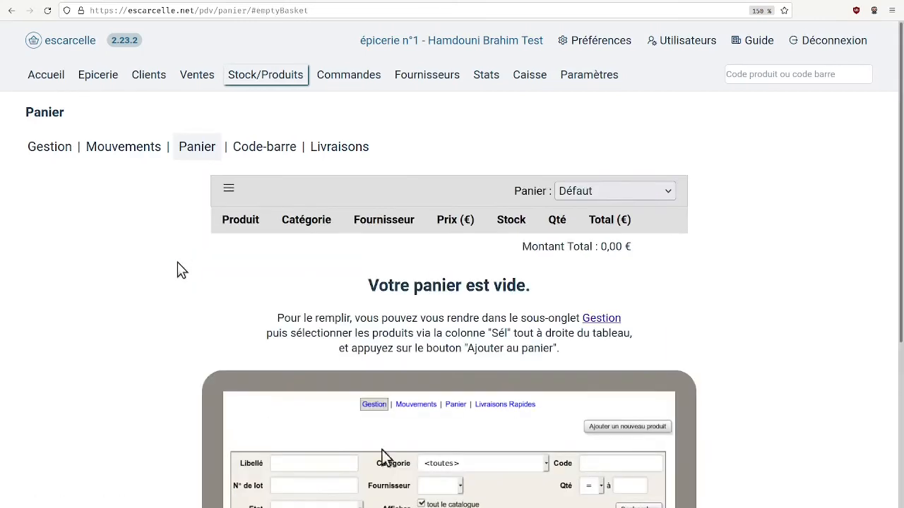
Look through the list of saved baskets and keep the Défaut basket selected
left_click(618, 192)
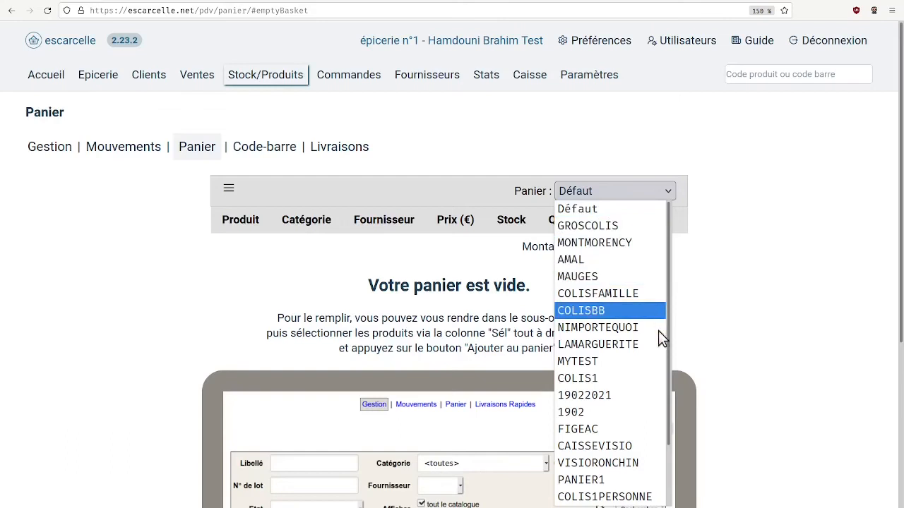
left_click(626, 197)
left_click(626, 197)
scroll(627, 292, "down", 2)
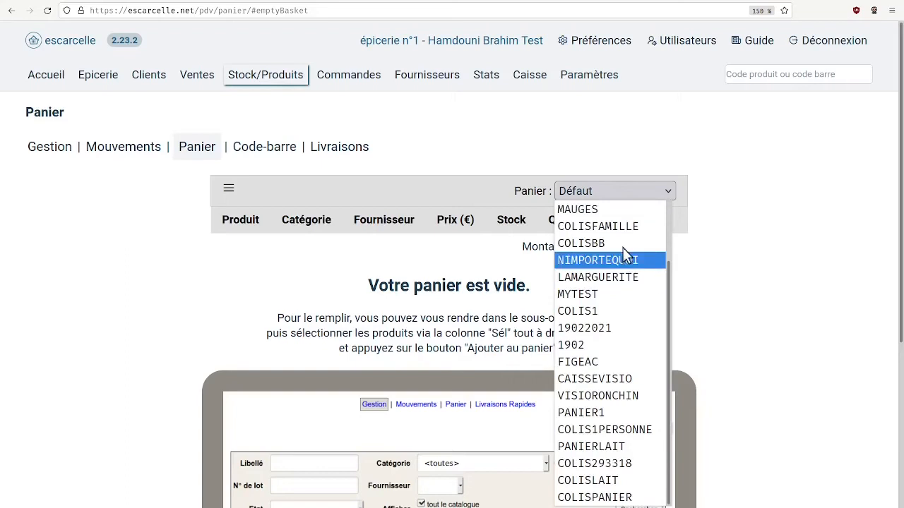
left_click(643, 154)
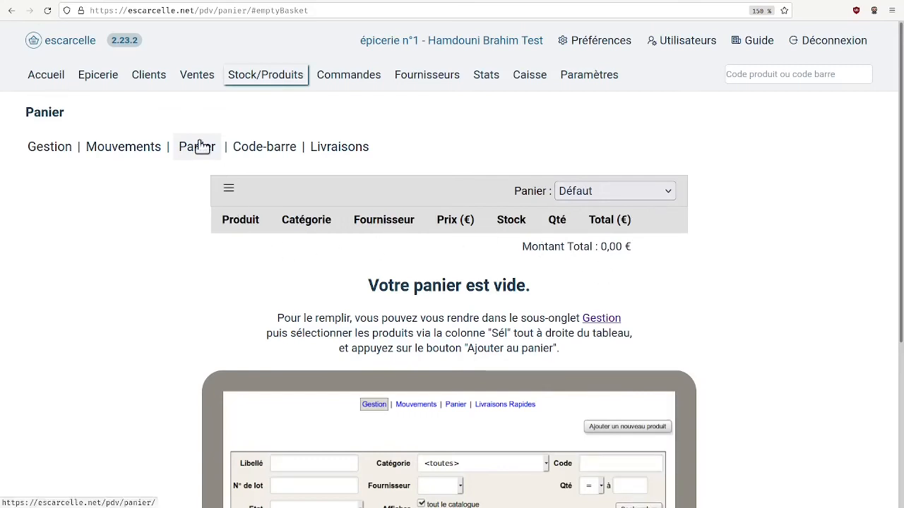
In stock management, search the whole catalogue for carrefour products in the lait category with the quantity filter value cleared
left_click(51, 149)
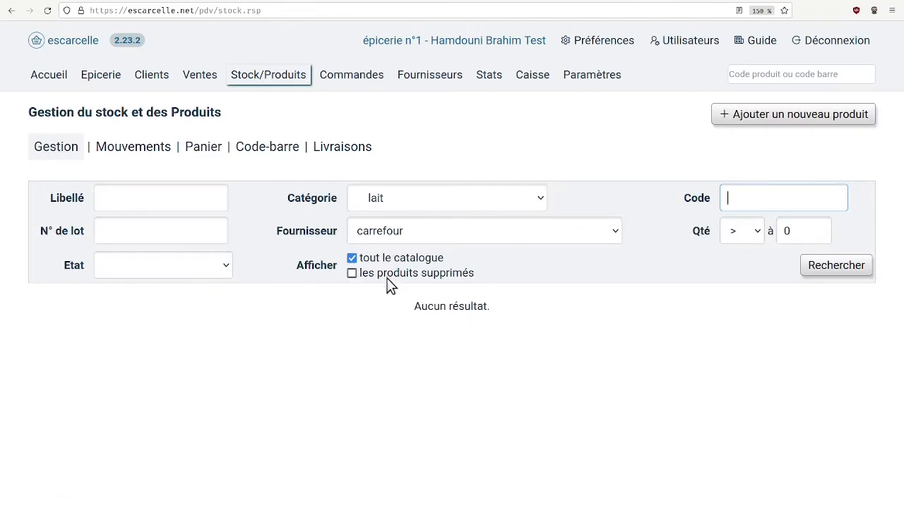
left_click(352, 258)
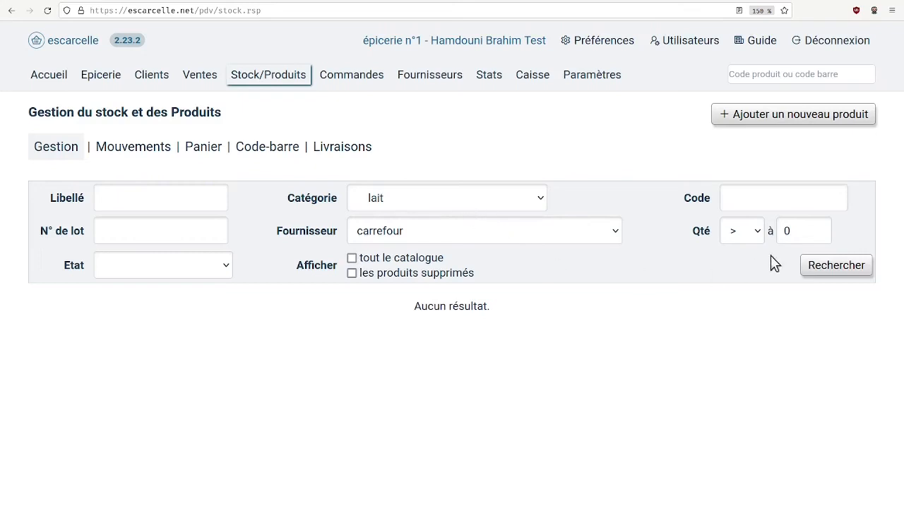
left_click(819, 274)
left_click(388, 261)
left_click(813, 265)
left_click(812, 231)
key("BackSpace")
left_click(835, 266)
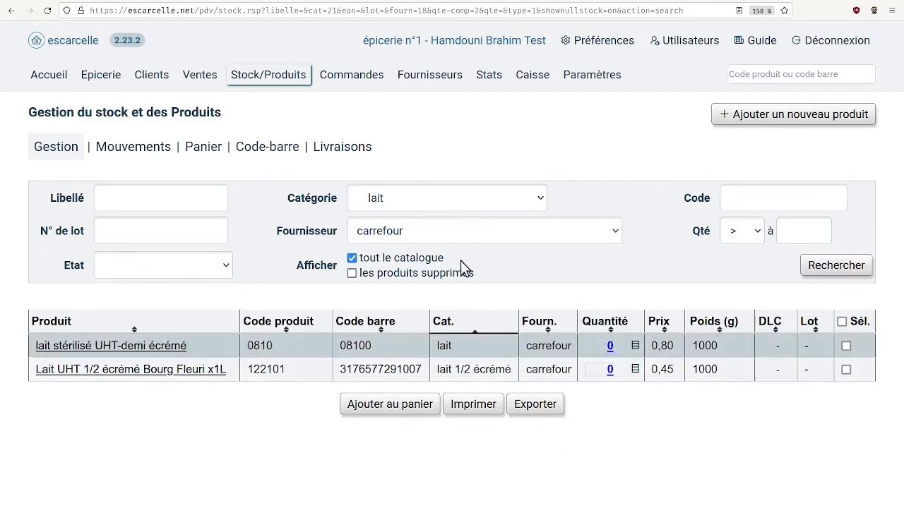
Change the search category to PRODUITS LAITIERS and run the carrefour product search
left_click(494, 196)
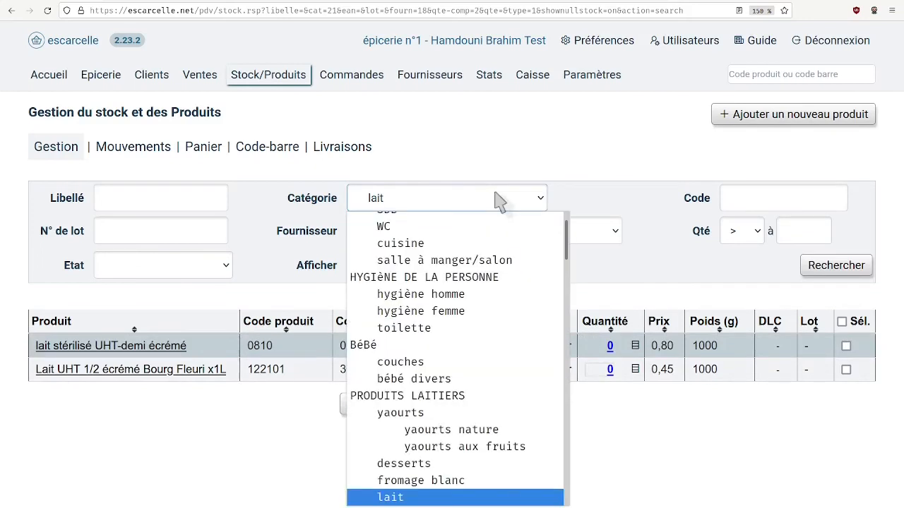
left_click(498, 395)
left_click(844, 272)
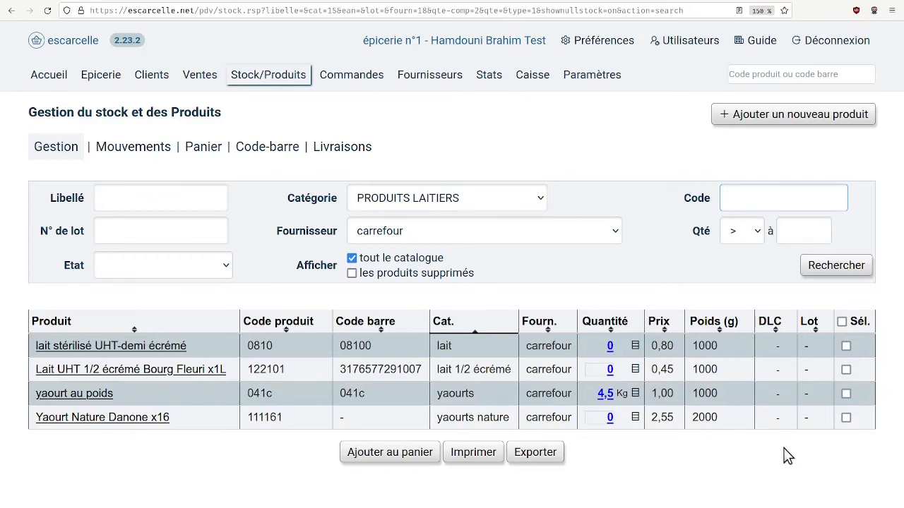
Add yaourt au poids and Yaourt Nature Danone x16 to the basket and display the basket
left_click(846, 396)
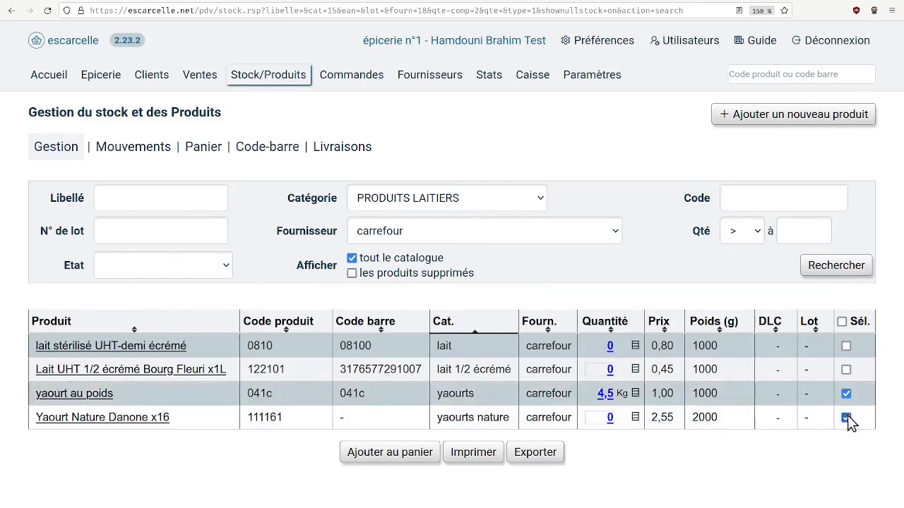
left_click(370, 456)
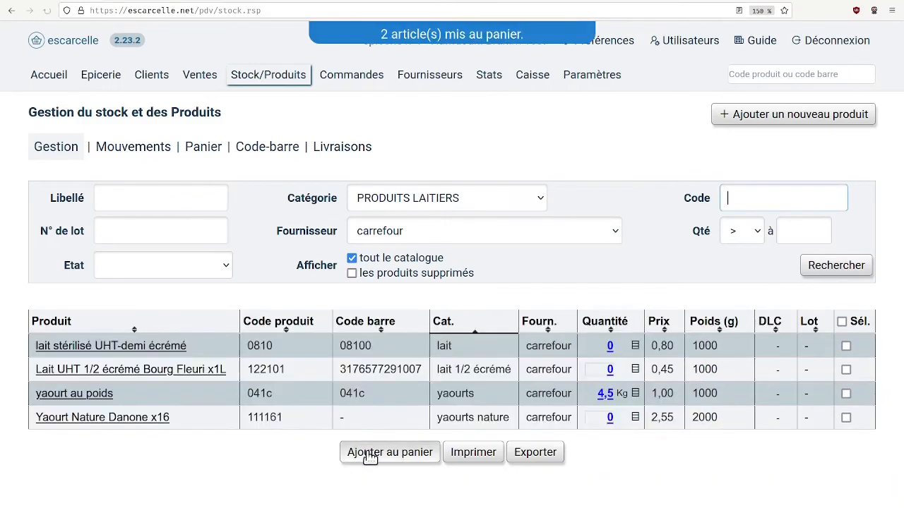
left_click(203, 156)
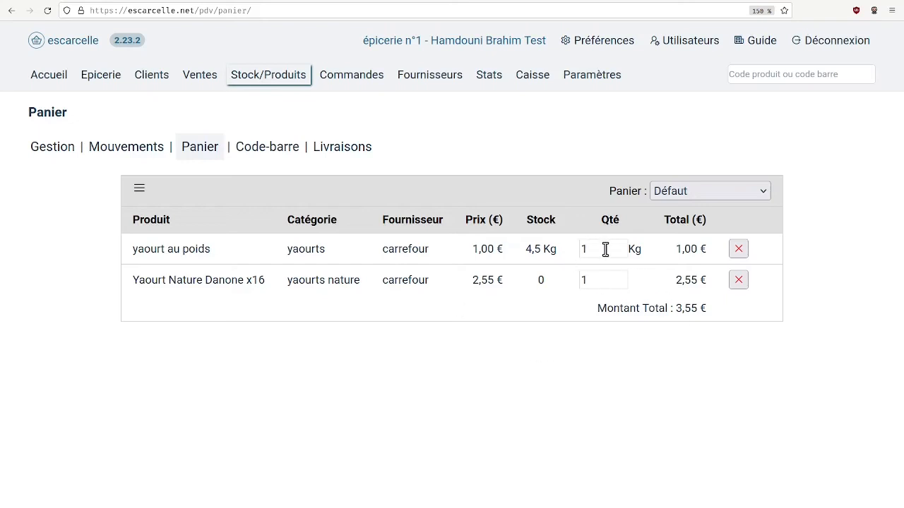
Set the basket quantity of Yaourt Nature Danone x16 to 2
left_click_drag(607, 280, 539, 276)
type("2")
left_click(613, 367)
Save the current basket under the name PANIERLAITDEMO
left_click(140, 192)
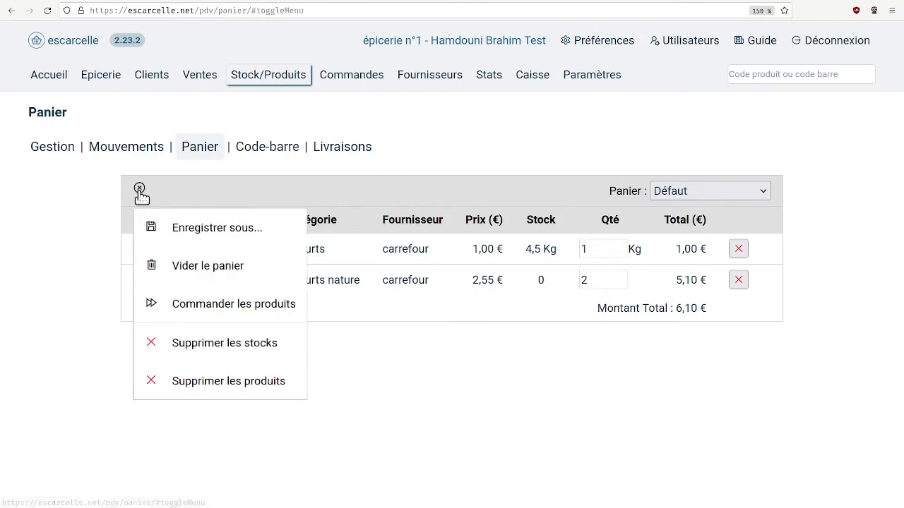
left_click(237, 234)
left_click(247, 284)
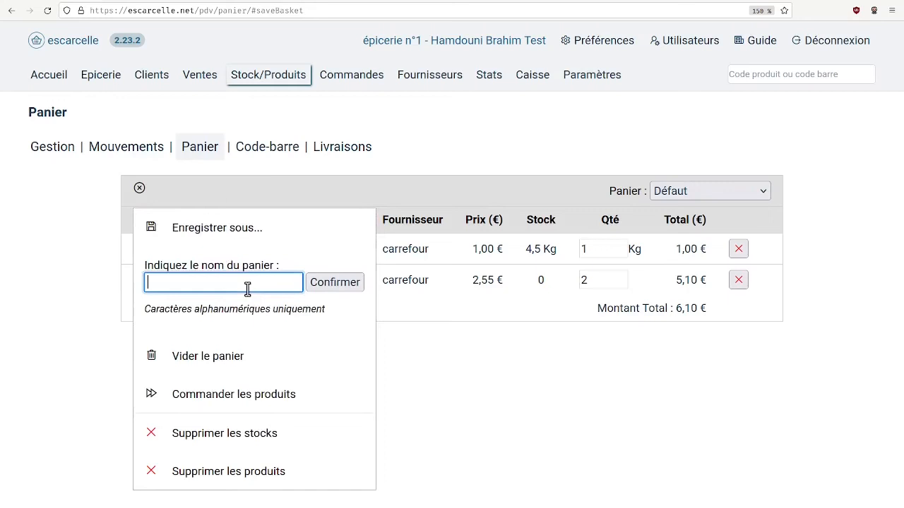
type("PANIERLAITDEMO")
left_click(334, 283)
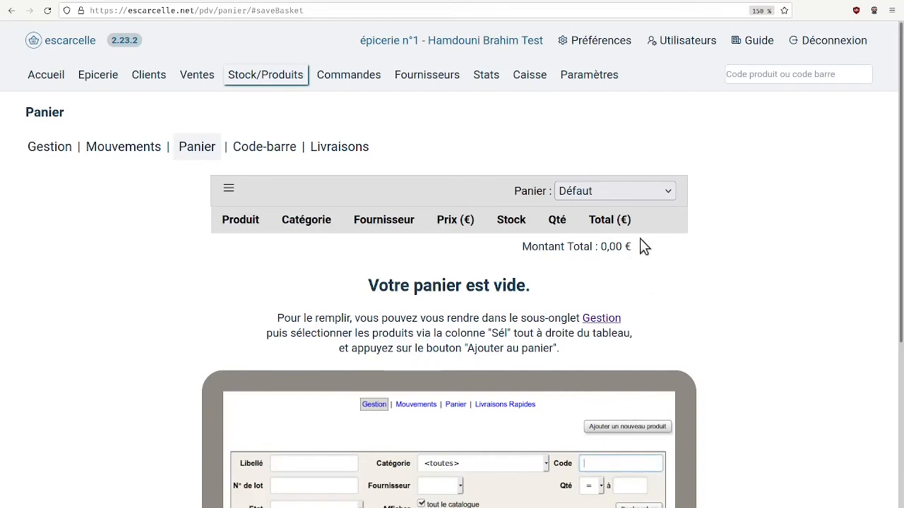
Load the saved basket PANIERLAITDEMO on the basket page
left_click(650, 188)
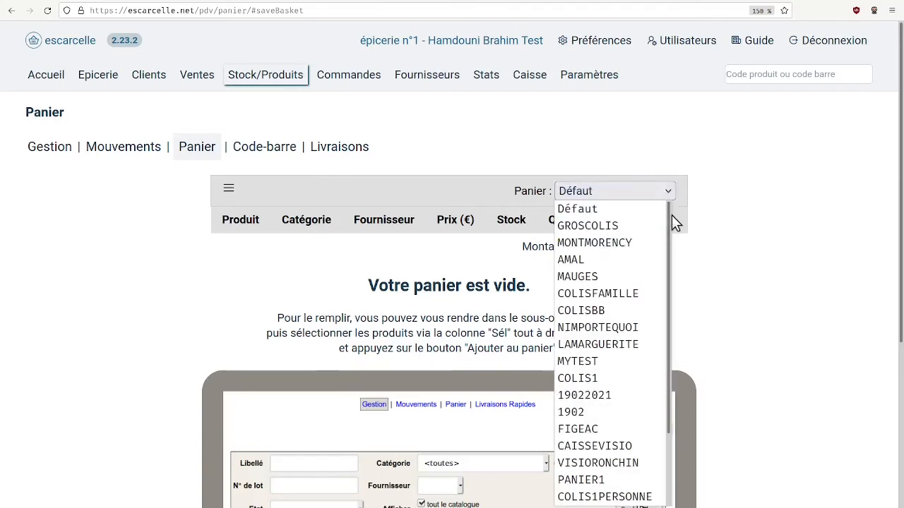
left_click_drag(667, 214, 676, 450)
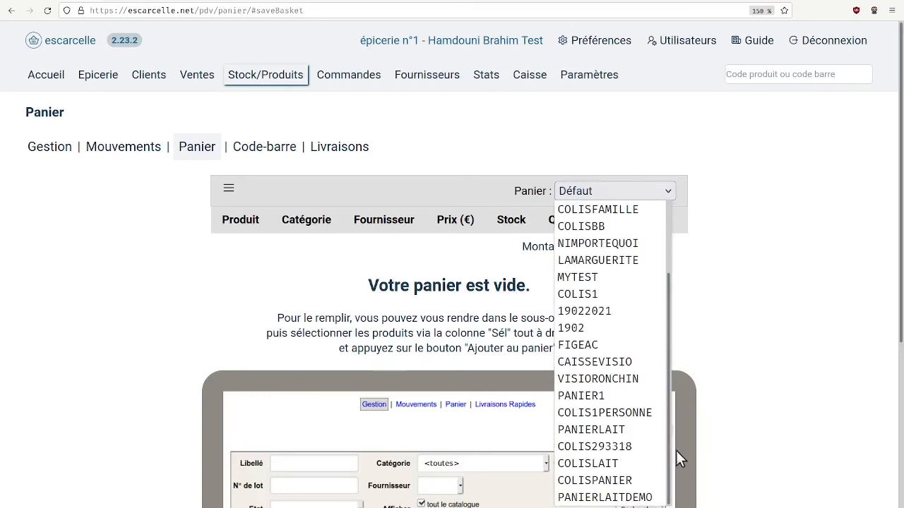
left_click(644, 498)
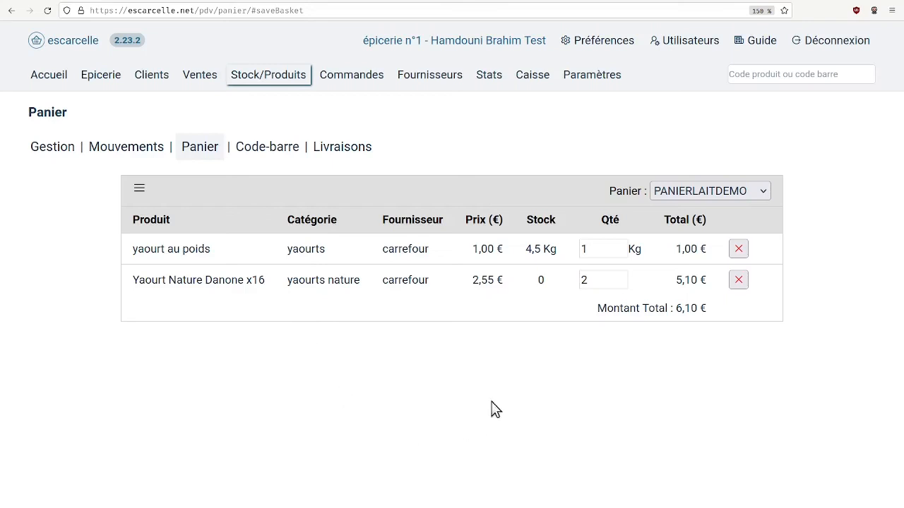
Open the checkout's emergency parcel (Colis d'urgence) page and choose the PANIERLAITDEMO basket as its content
left_click(532, 78)
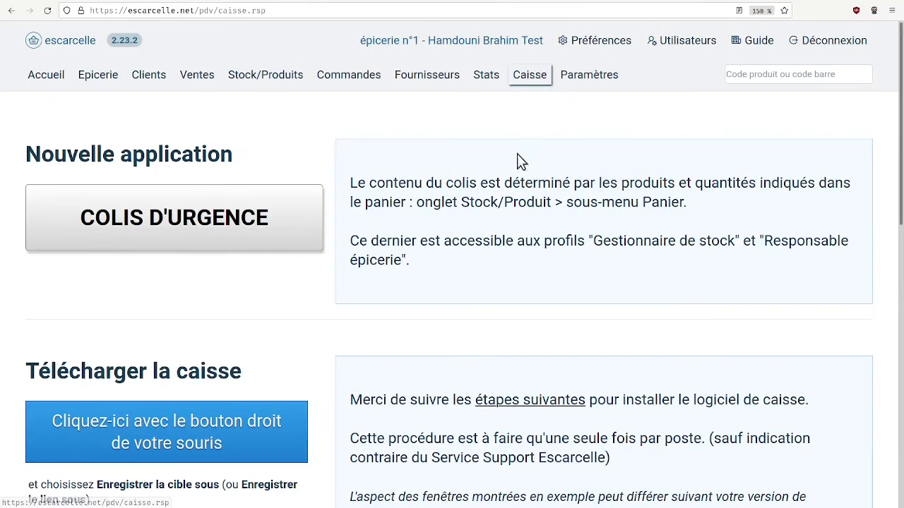
left_click(199, 225)
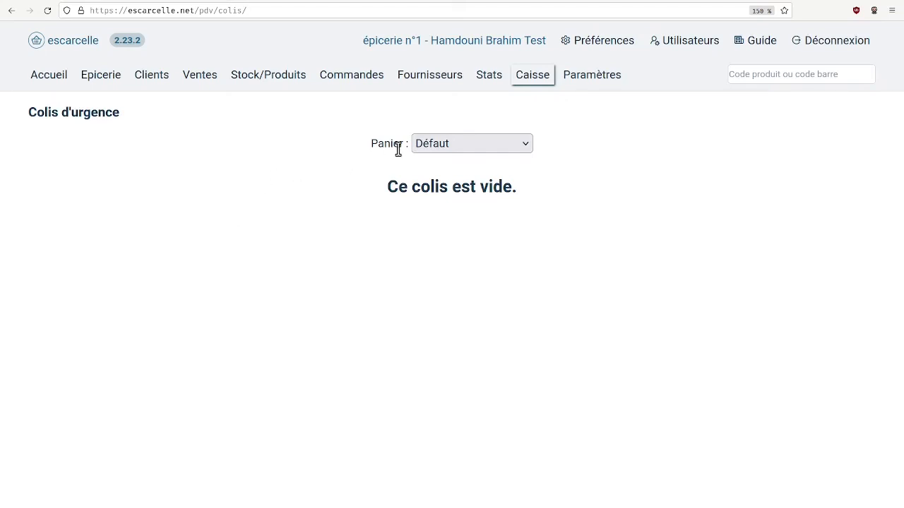
left_click(528, 147)
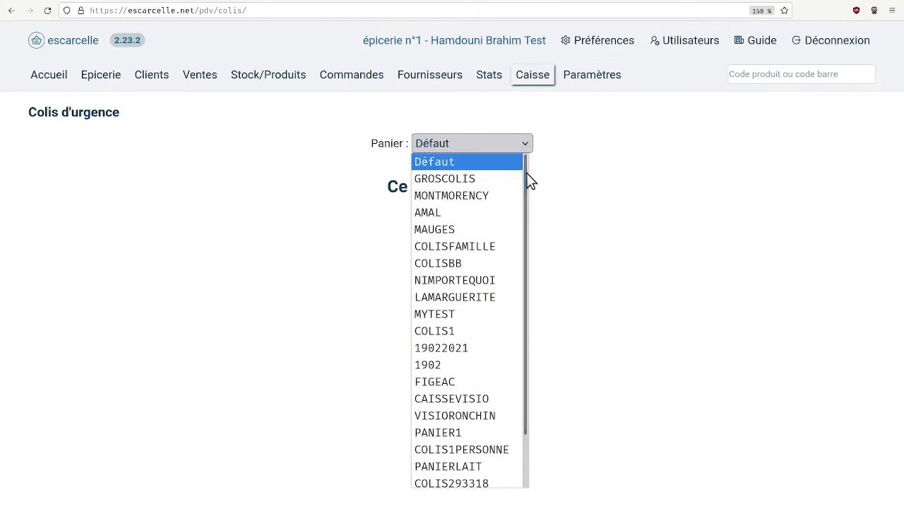
left_click_drag(526, 175, 533, 260)
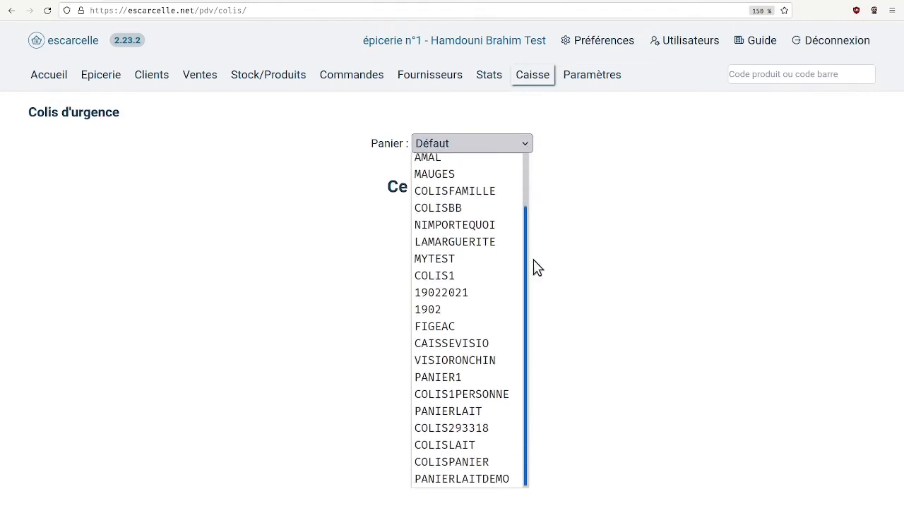
left_click(501, 480)
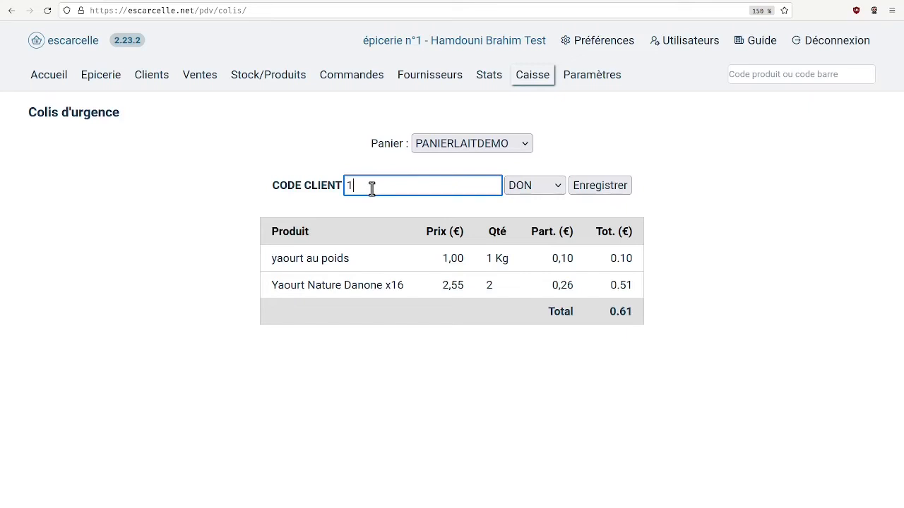
Enter the client code, set the parcel's type to VENTE, and record the ticket
left_click(535, 187)
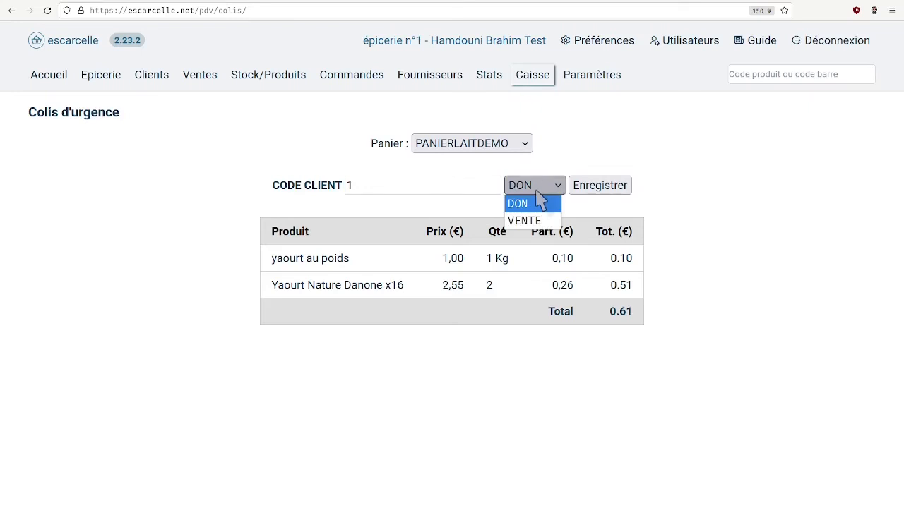
left_click(547, 222)
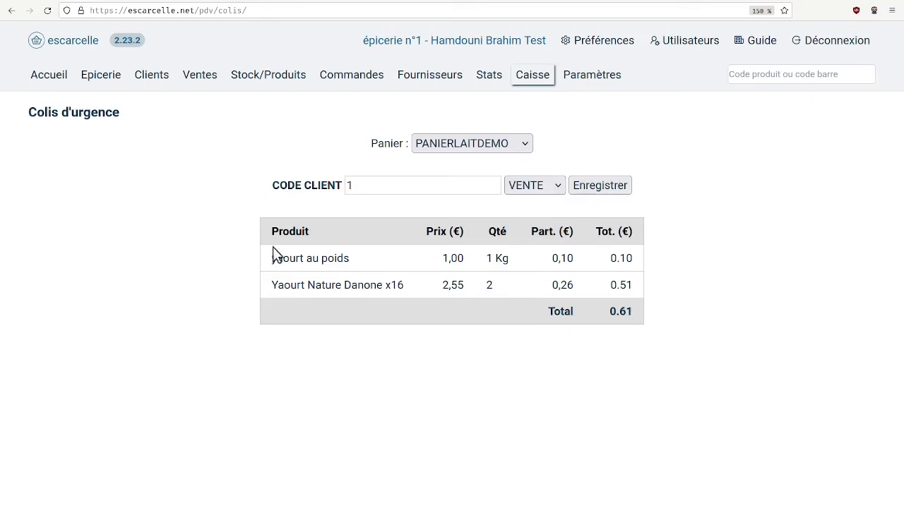
left_click(594, 186)
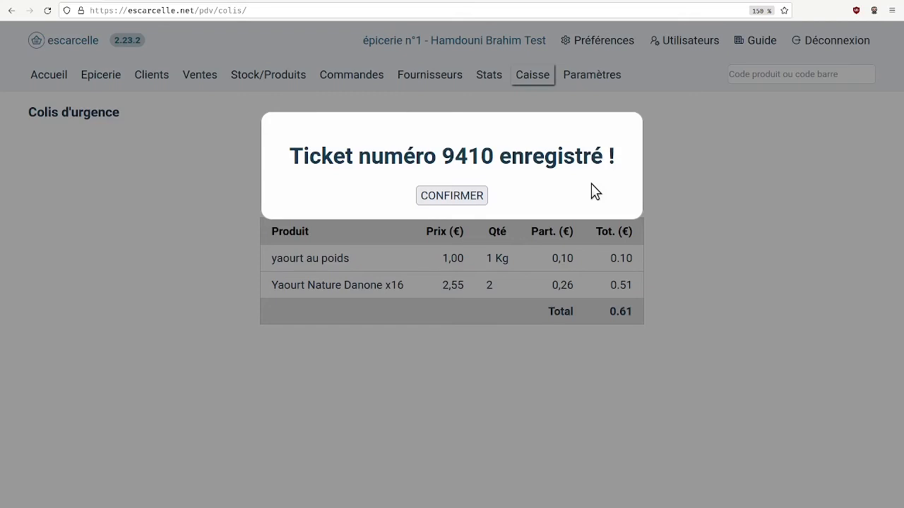
left_click(452, 196)
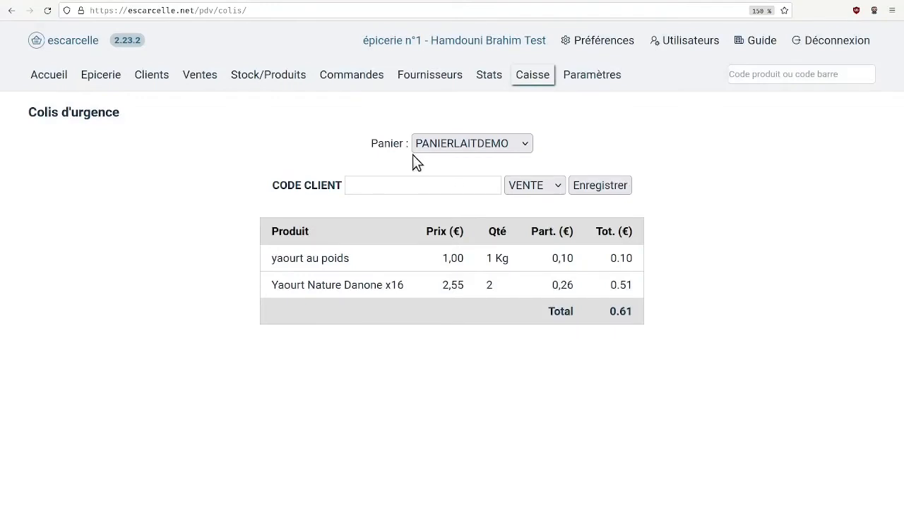
Display today's sales and open the details of the ticket just recorded
left_click(201, 78)
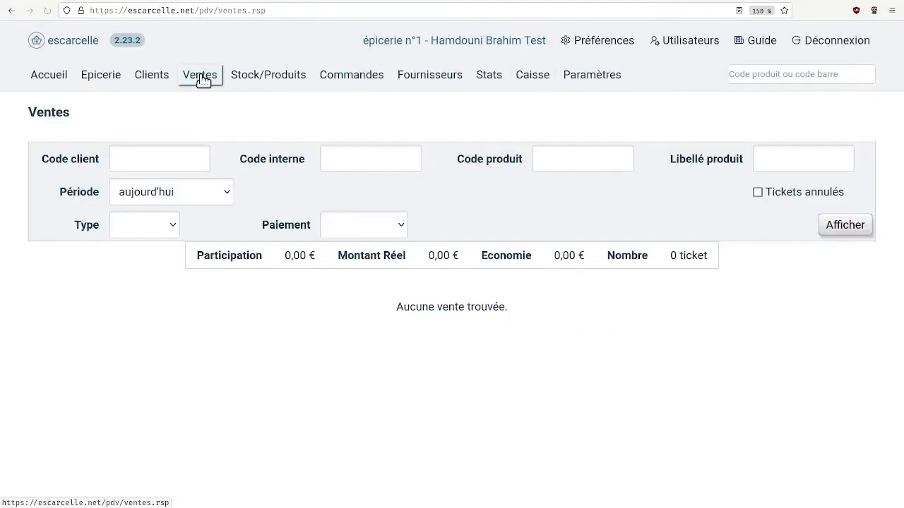
left_click(851, 225)
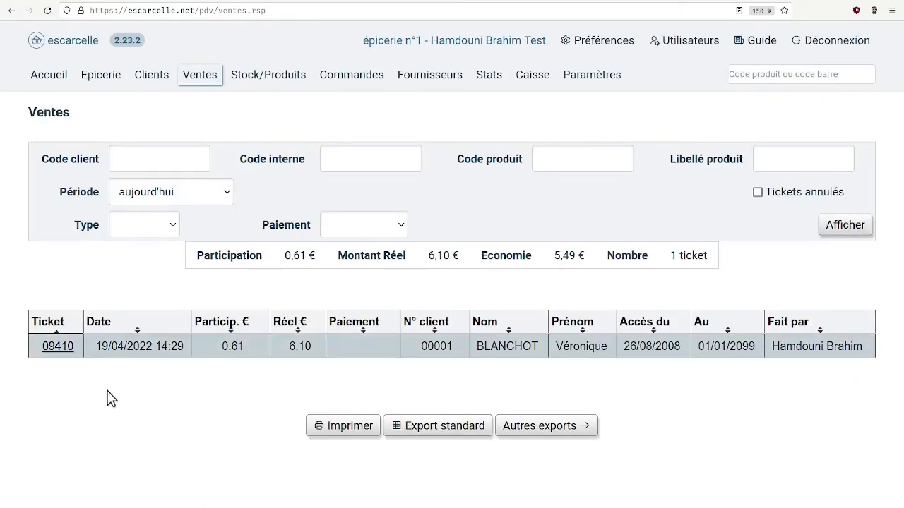
left_click(61, 348)
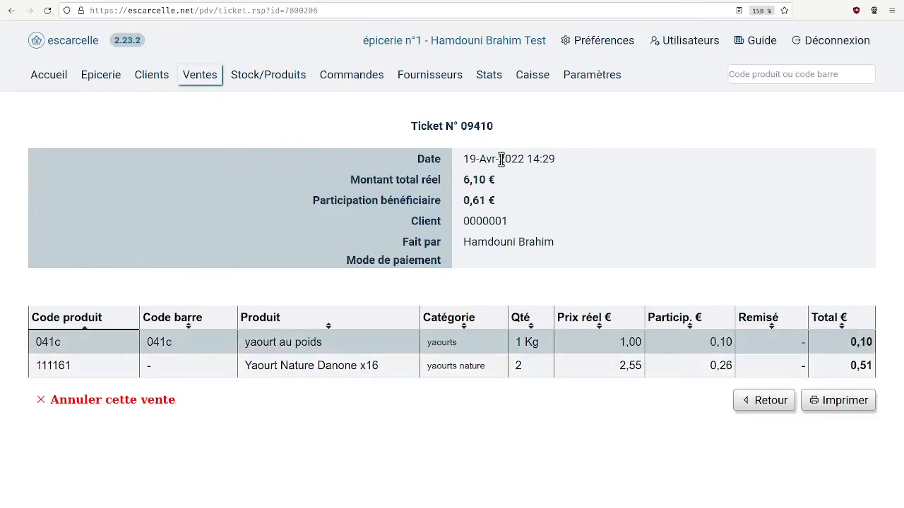
Record the PANIERLAITDEMO basket as an emergency parcel (Colis d'urgence) of type DON for the client's code, and confirm the ticket
left_click(530, 82)
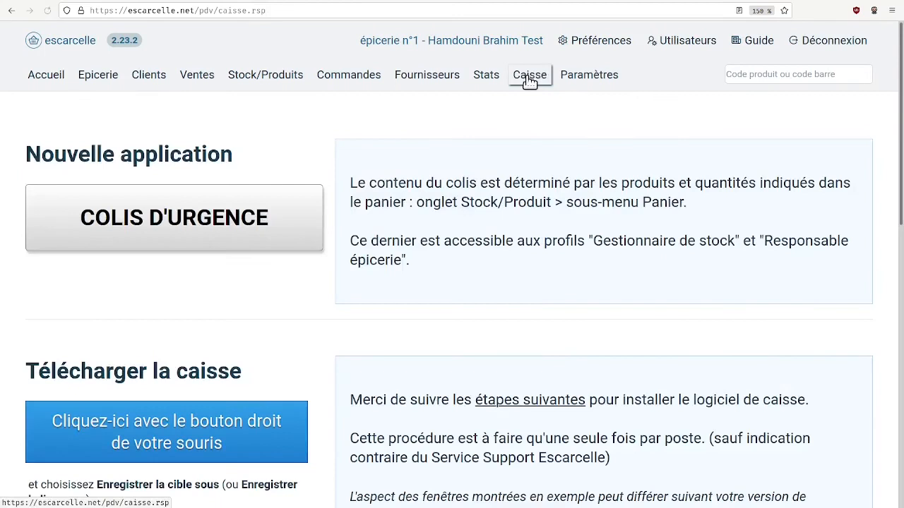
left_click(213, 221)
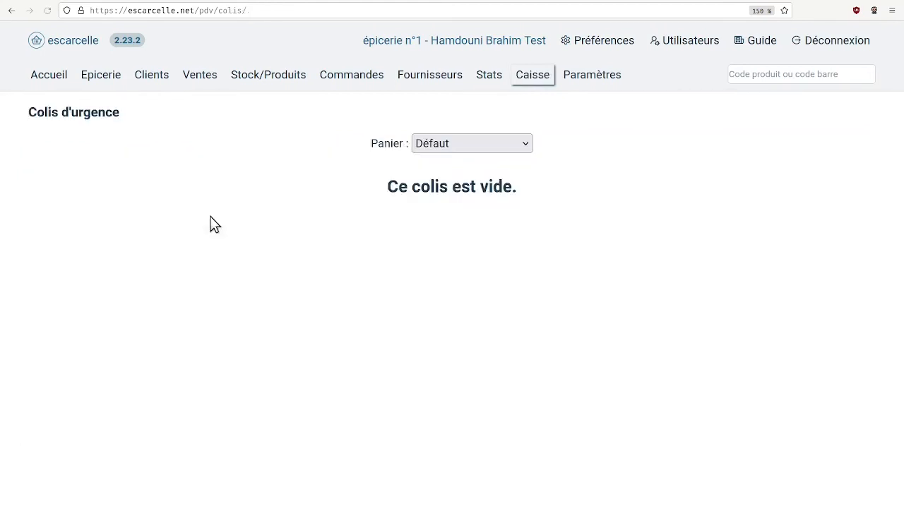
left_click(505, 147)
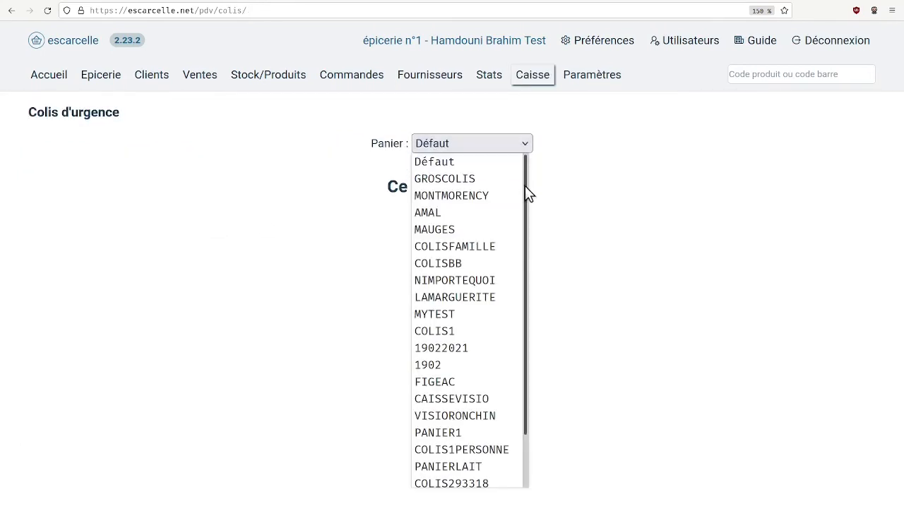
scroll(525, 186, "down", 2)
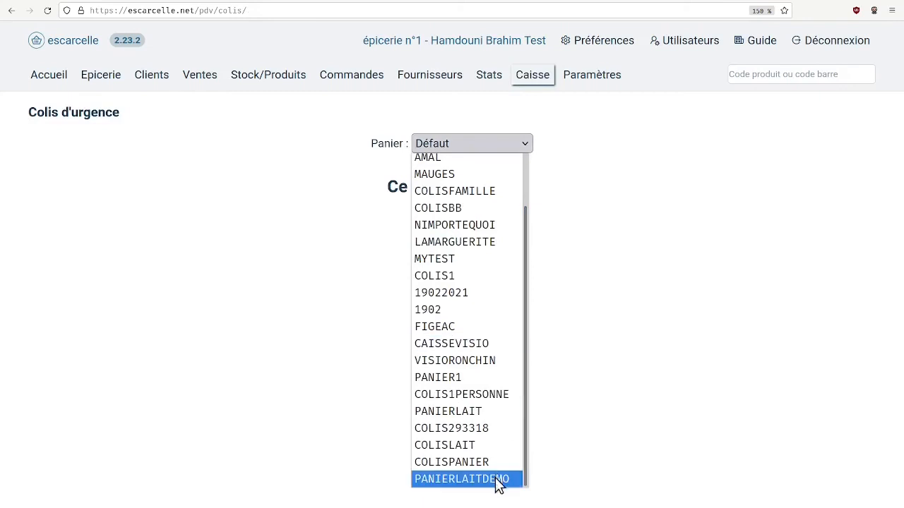
left_click(499, 480)
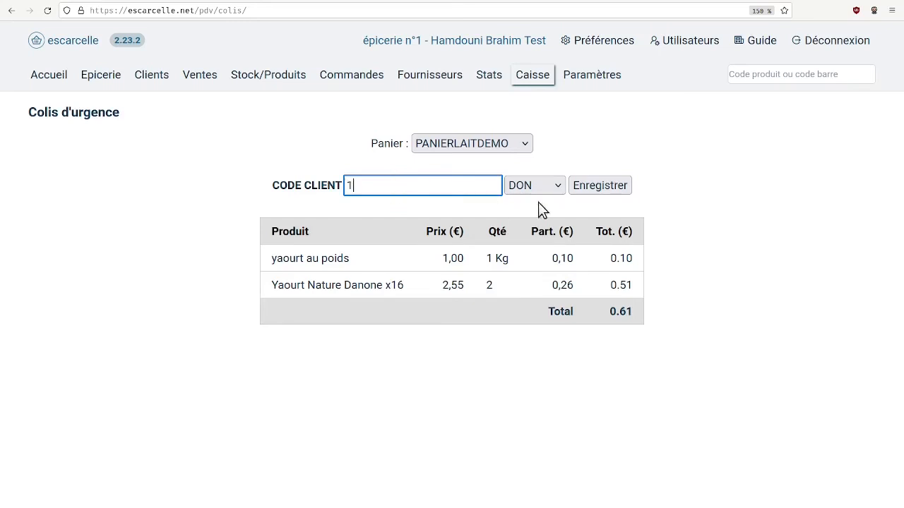
left_click(620, 187)
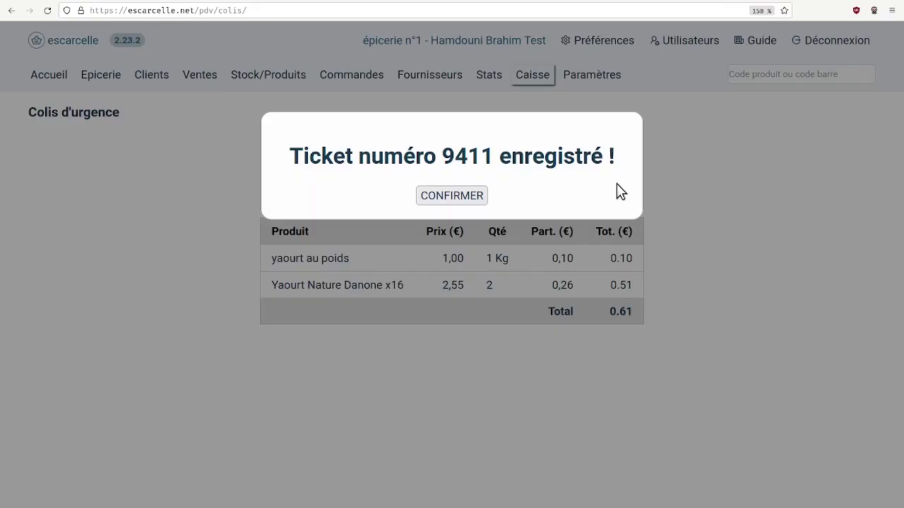
left_click(473, 195)
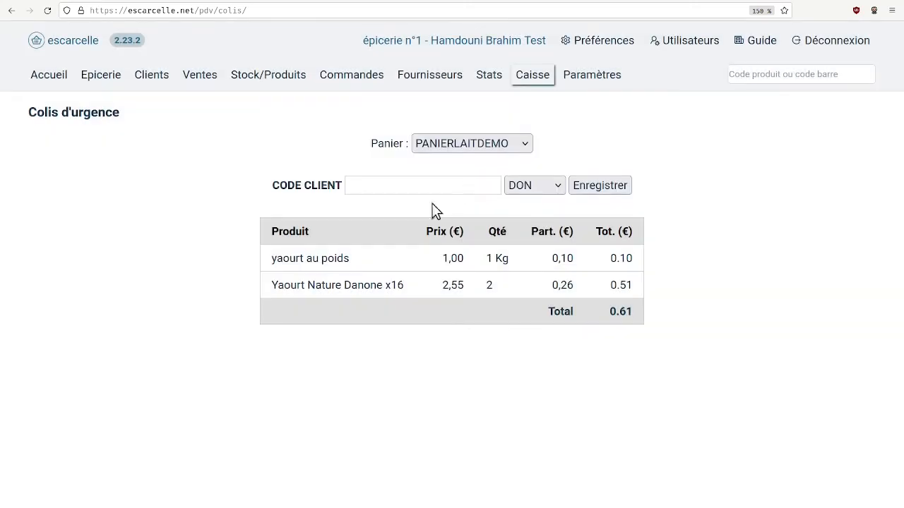
Open the newly recorded DON ticket from today's sales, check its beneficiary participation, and return to the sales list
left_click(196, 80)
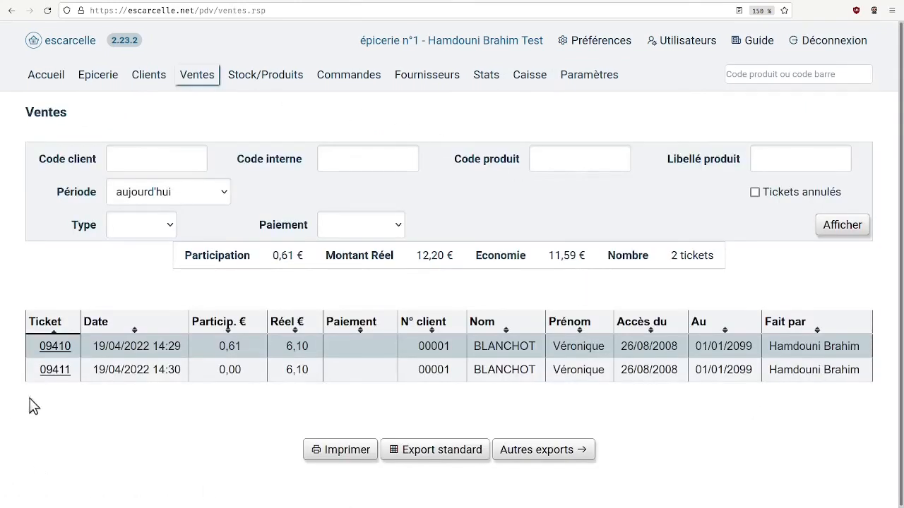
left_click(63, 375)
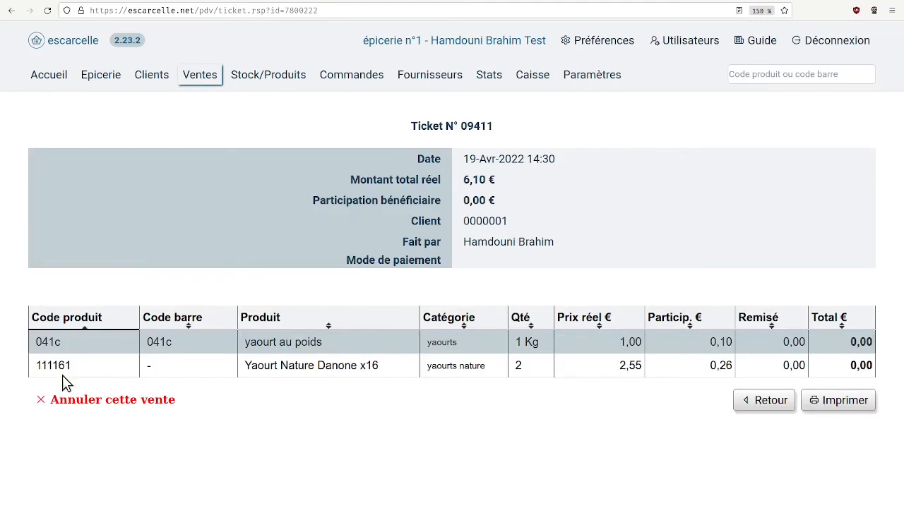
left_click_drag(463, 201, 542, 204)
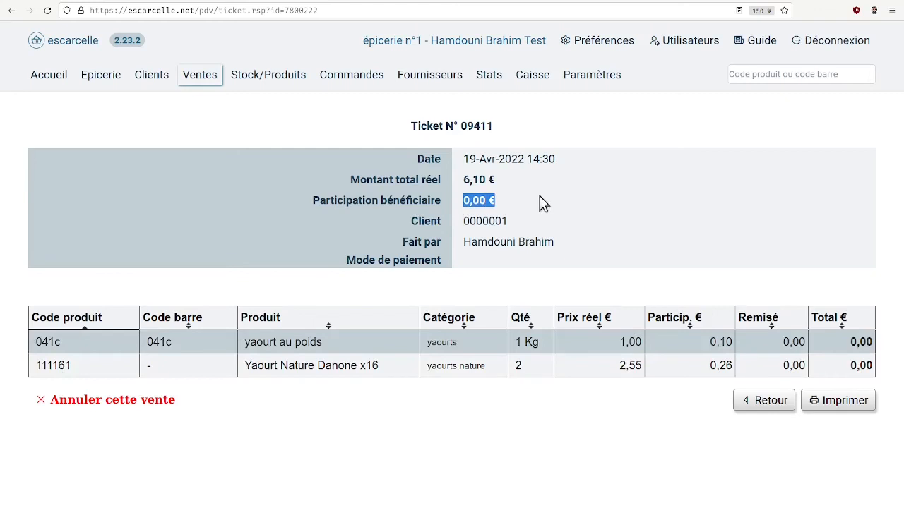
left_click(747, 405)
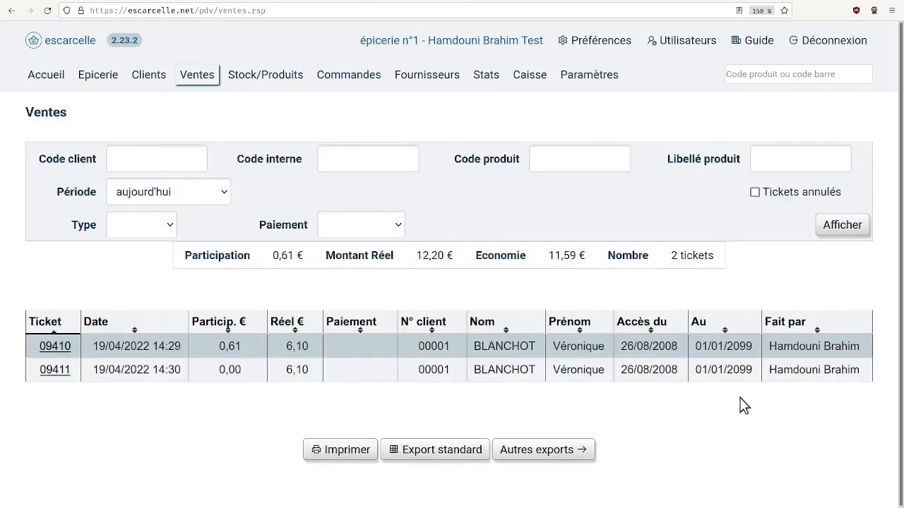
Load the saved basket GROSCOLIS on the stock section's basket page
left_click(264, 75)
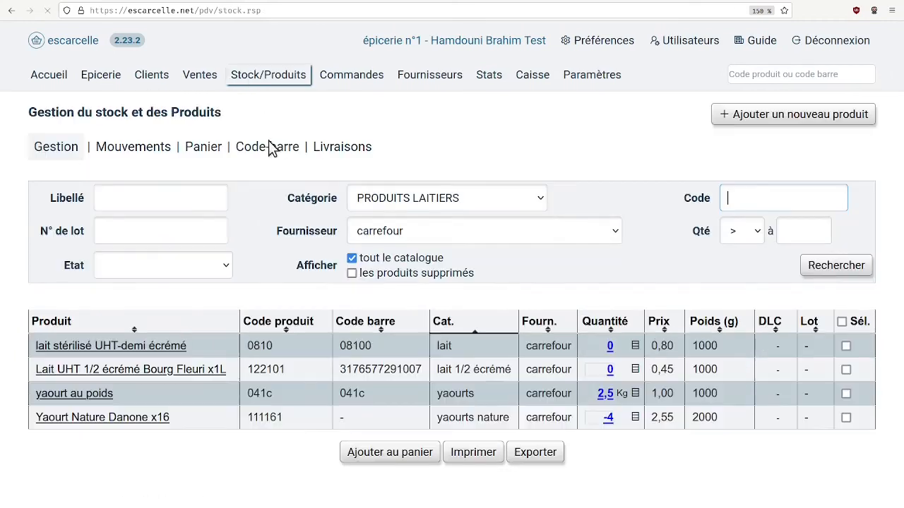
left_click(210, 146)
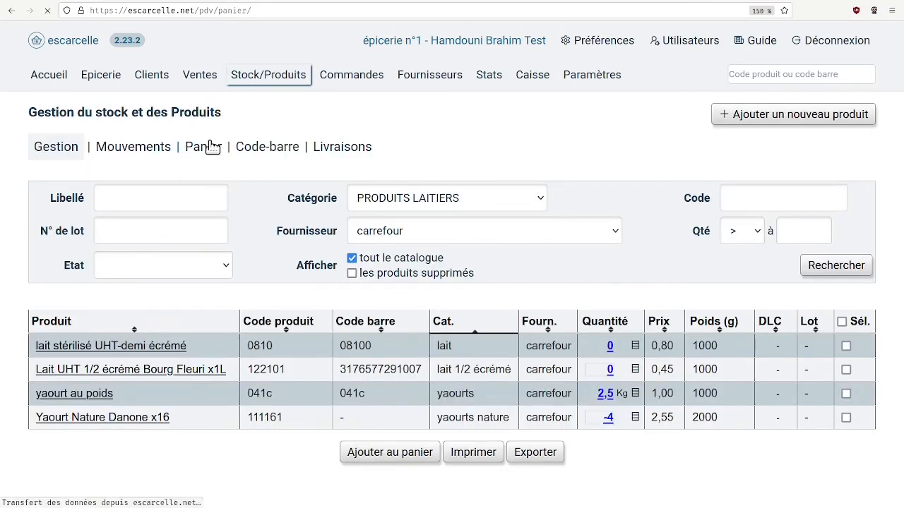
left_click(656, 189)
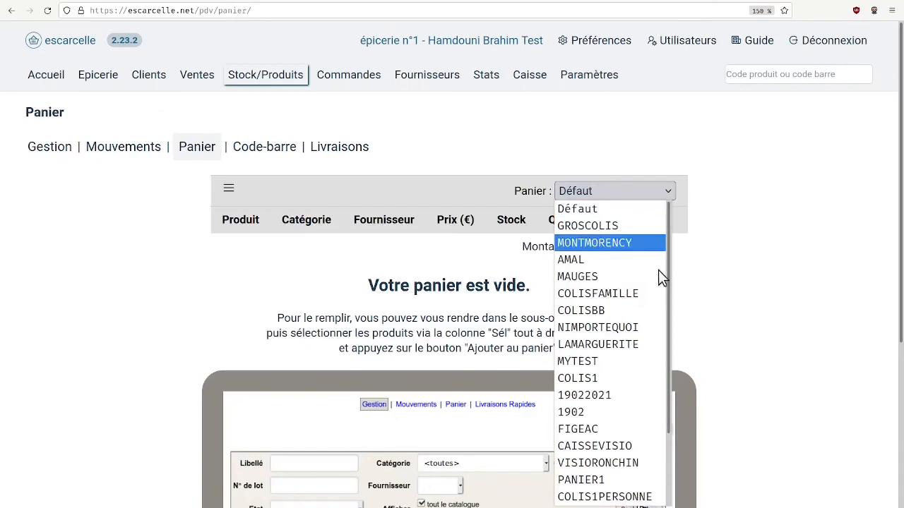
left_click(646, 227)
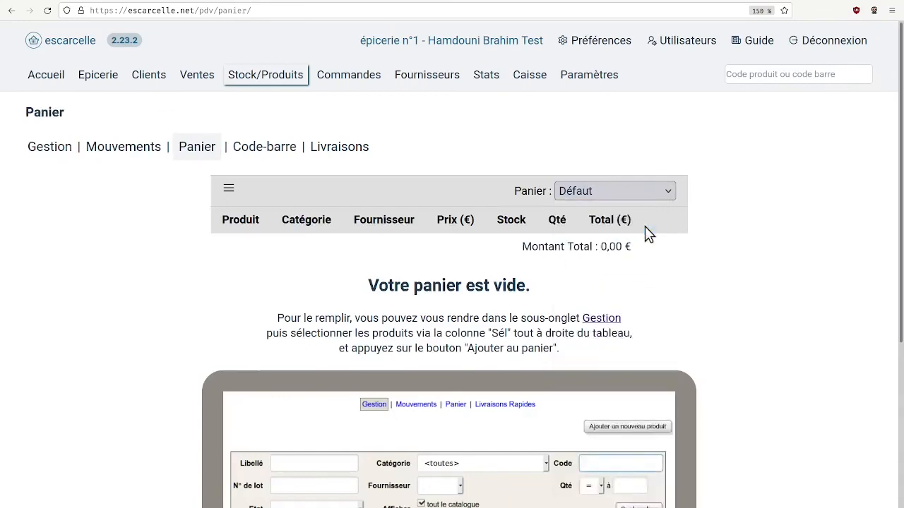
Examine the products, quantities and total amount of the GROSCOLIS basket
scroll(712, 342, "down", 5)
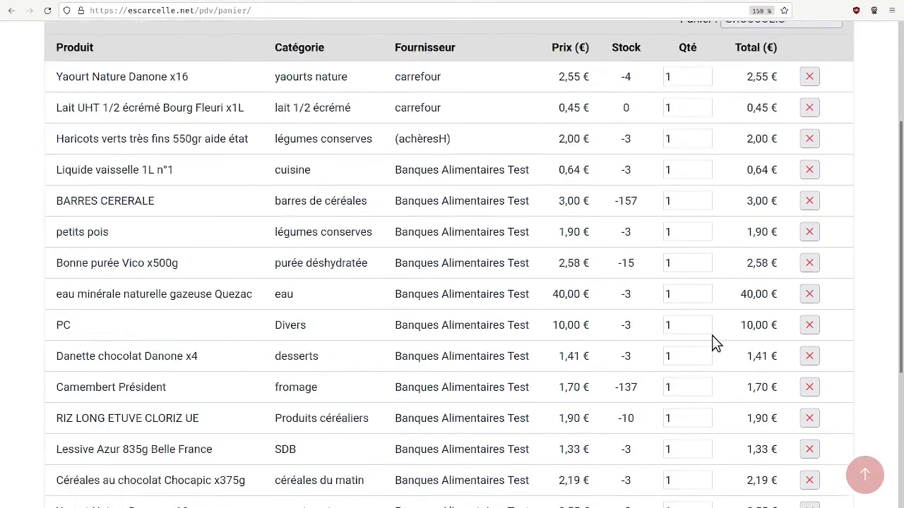
scroll(712, 342, "up", 3)
scroll(712, 335, "up", 2)
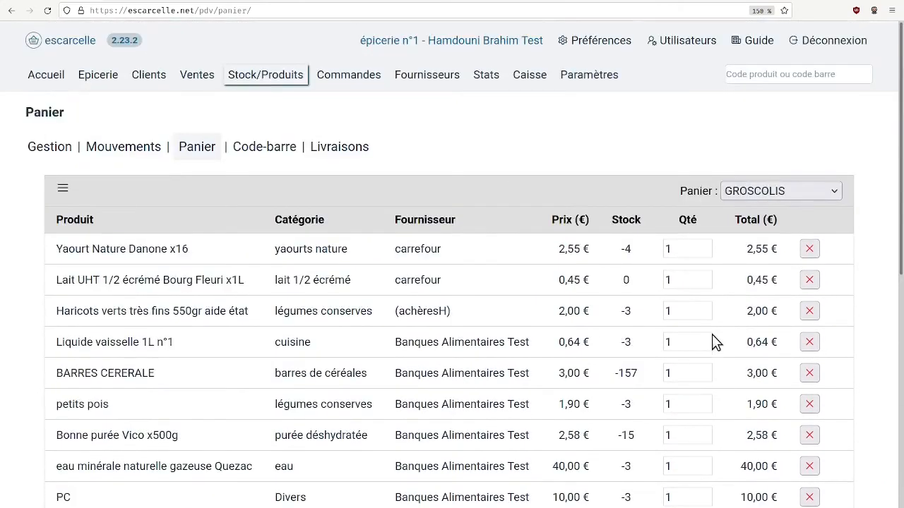
scroll(717, 342, "down", 1)
scroll(712, 342, "down", 4)
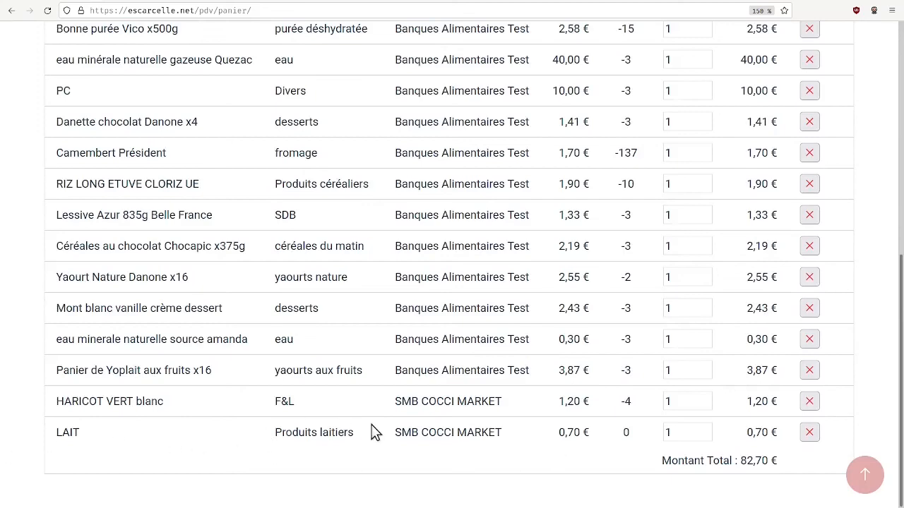
scroll(530, 376, "up", 6)
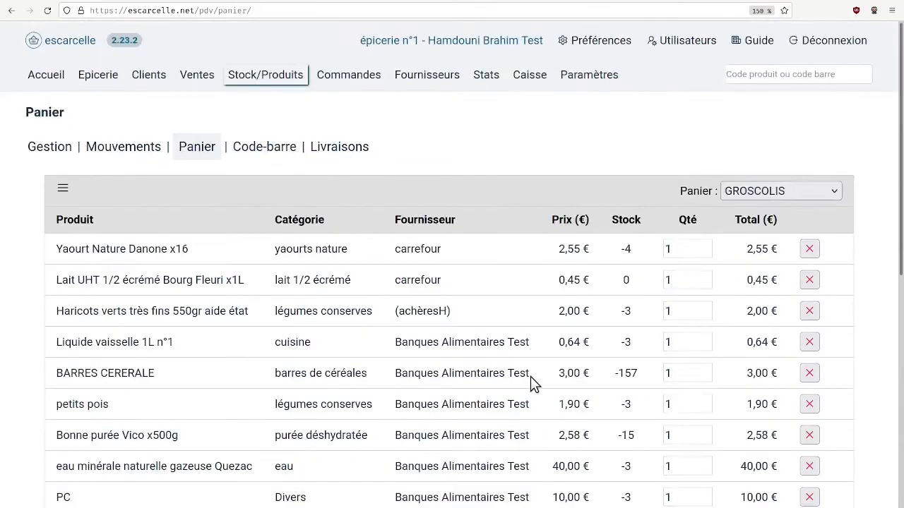
scroll(531, 376, "down", 3)
scroll(617, 365, "up", 3)
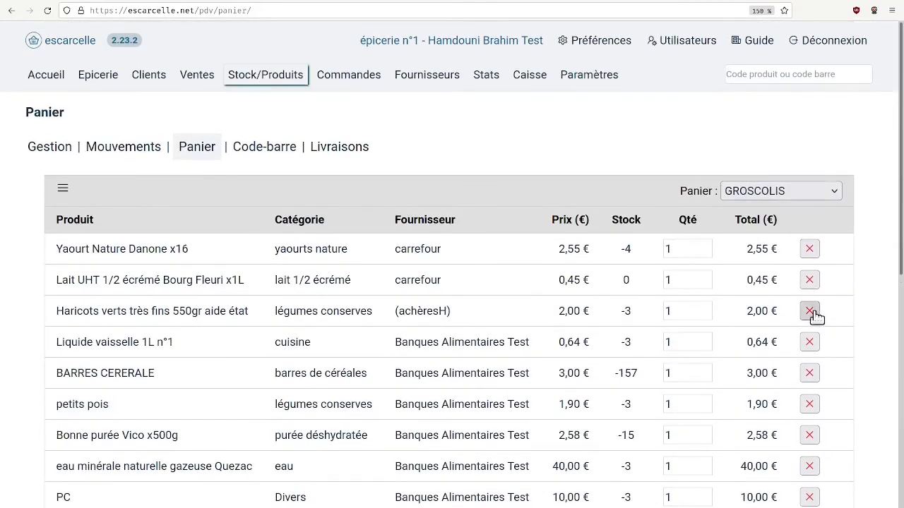
Remove the LAIT product supplied by SMB COCCI MARKET from the GROSCOLIS basket
scroll(810, 363, "down", 1)
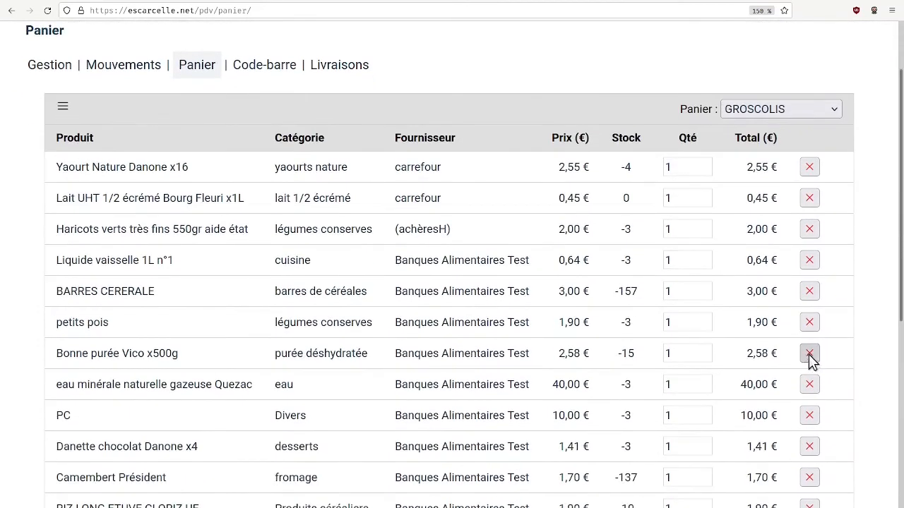
scroll(809, 361, "down", 3)
scroll(810, 362, "down", 1)
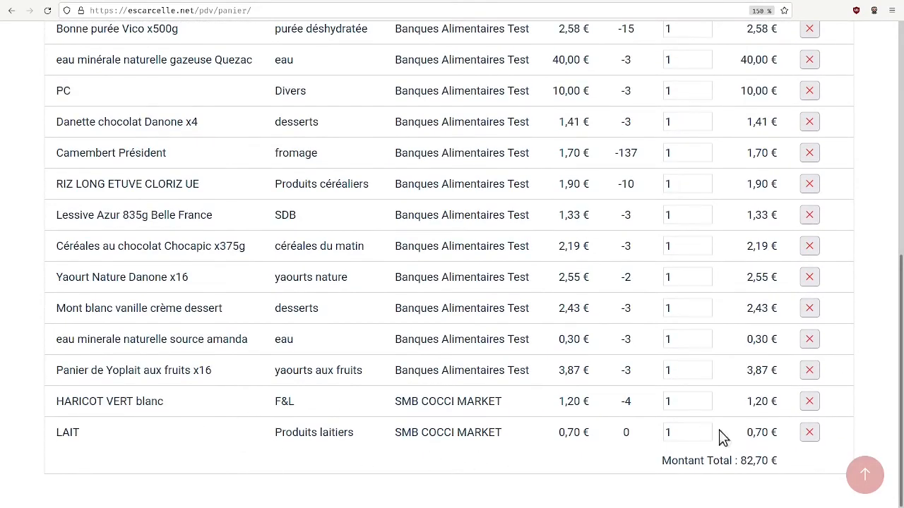
left_click(812, 437)
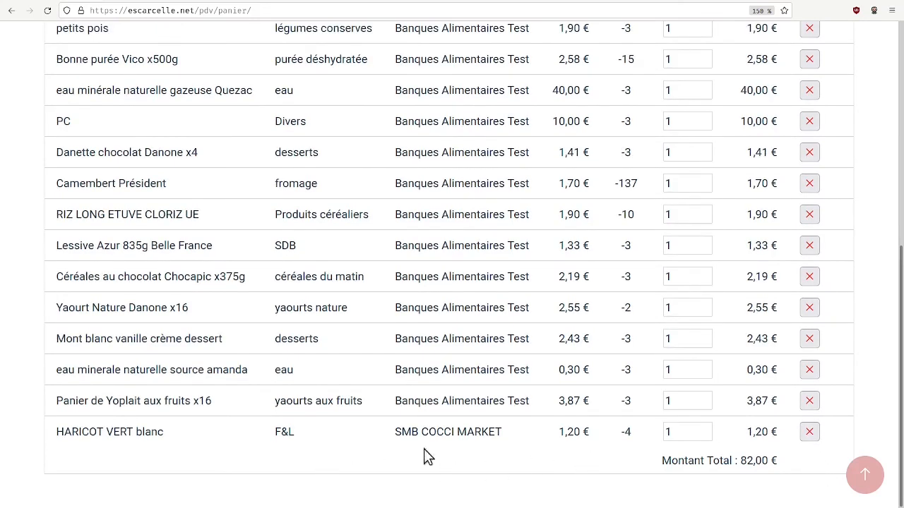
scroll(477, 447, "up", 5)
scroll(477, 446, "down", 5)
scroll(768, 448, "up", 5)
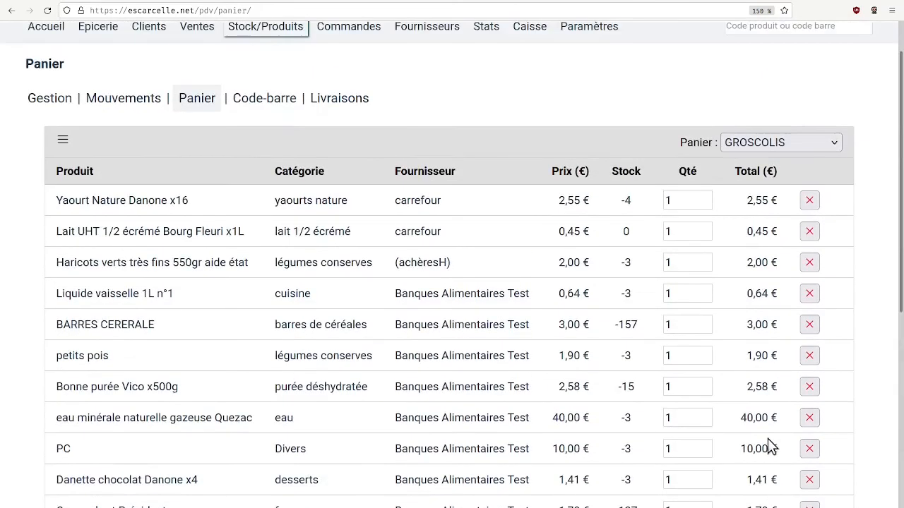
scroll(771, 443, "up", 1)
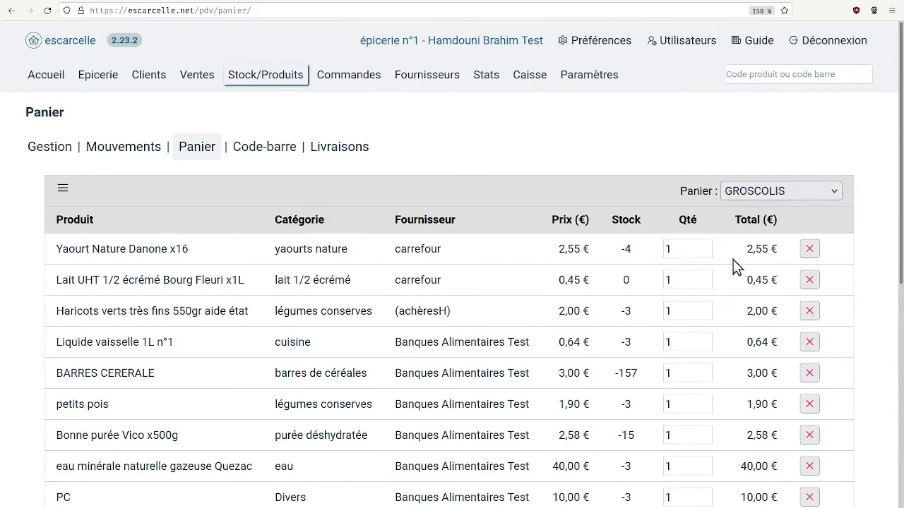
scroll(639, 298, "down", 2)
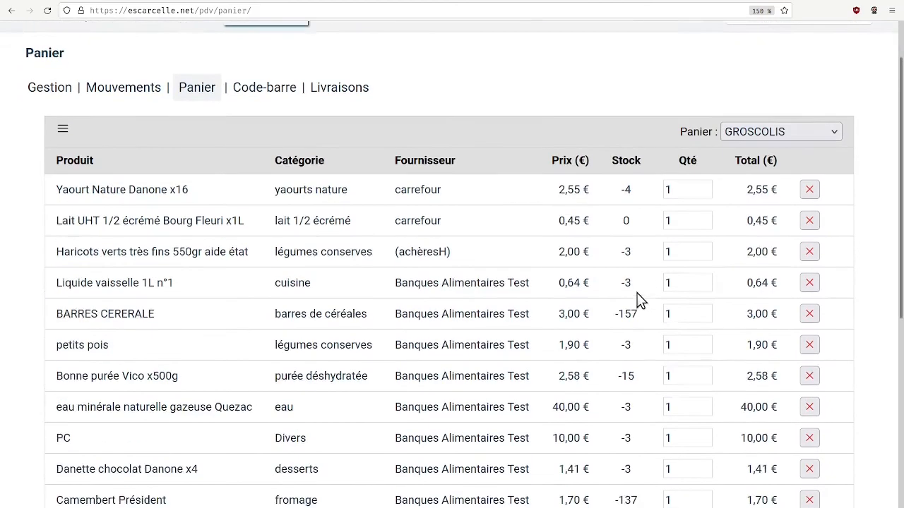
scroll(639, 298, "up", 2)
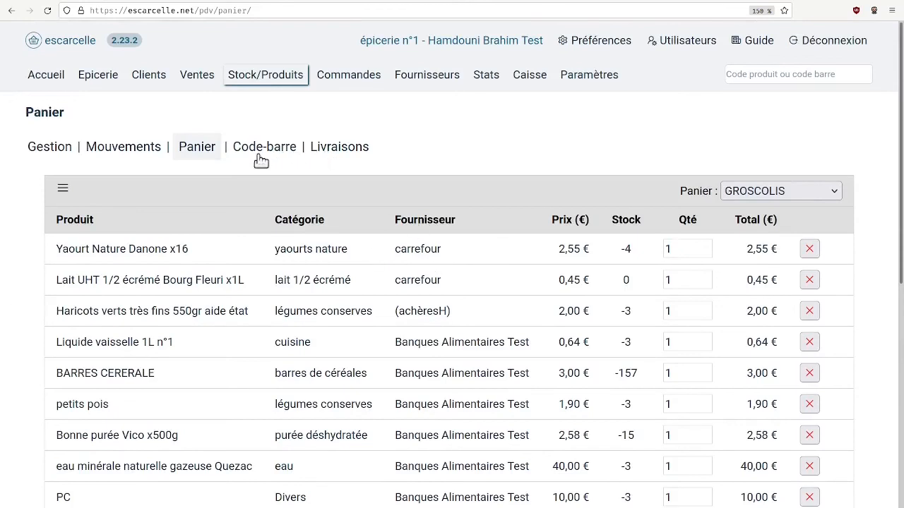
Search the stock management page for PRODUITS LAITIERS across the whole catalogue, with no supplier filter
left_click(273, 78)
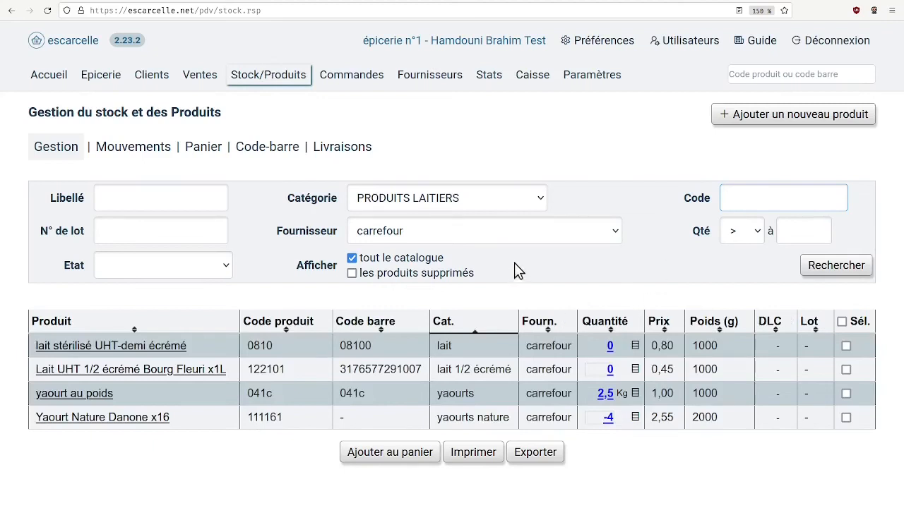
left_click(533, 246)
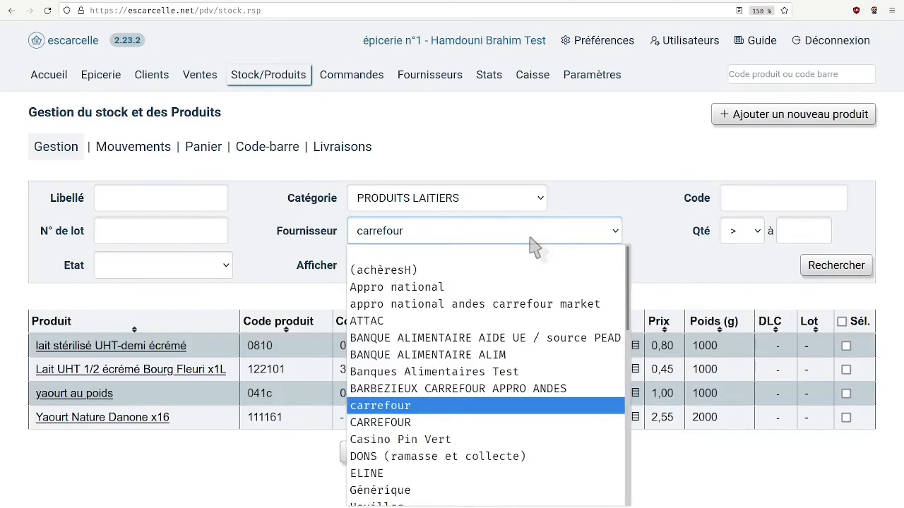
left_click(531, 257)
left_click(848, 275)
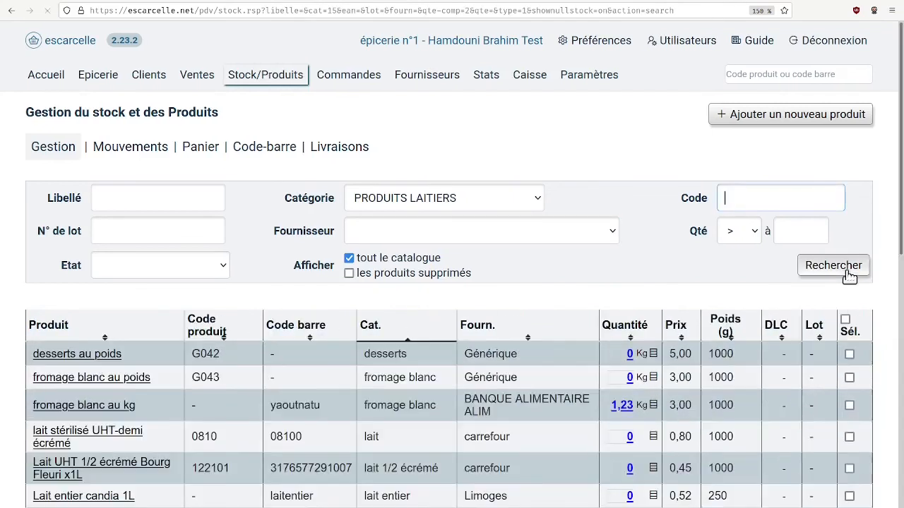
Select "fromage blanc au kg" from BANQUE ALIMENTAIRE ALIM and add it to the basket
scroll(424, 373, "down", 3)
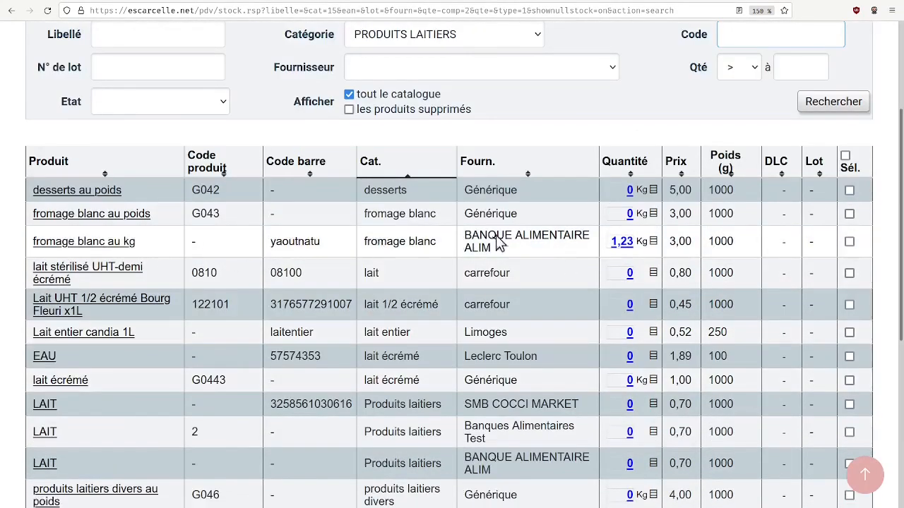
left_click(850, 243)
scroll(851, 244, "down", 6)
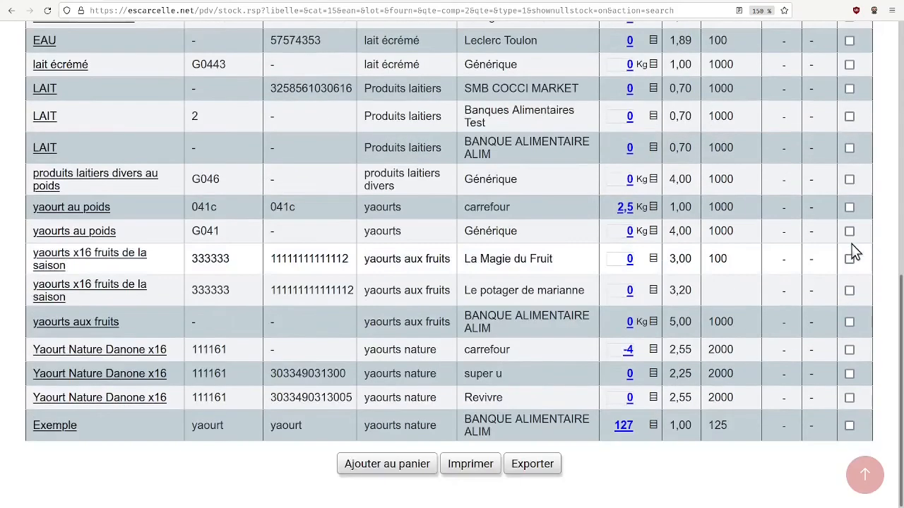
left_click(379, 466)
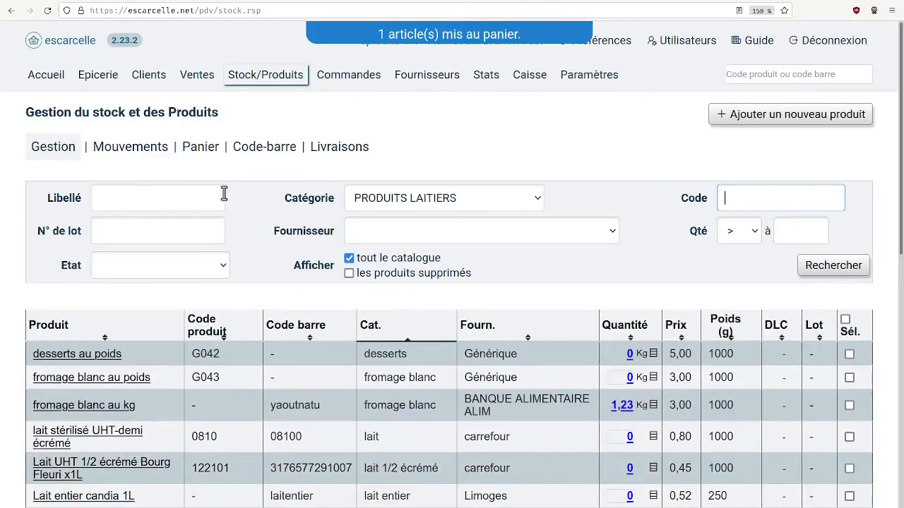
Save the default basket containing "fromage blanc au kg" under the existing basket name PANIERLAITDEMO
left_click(202, 150)
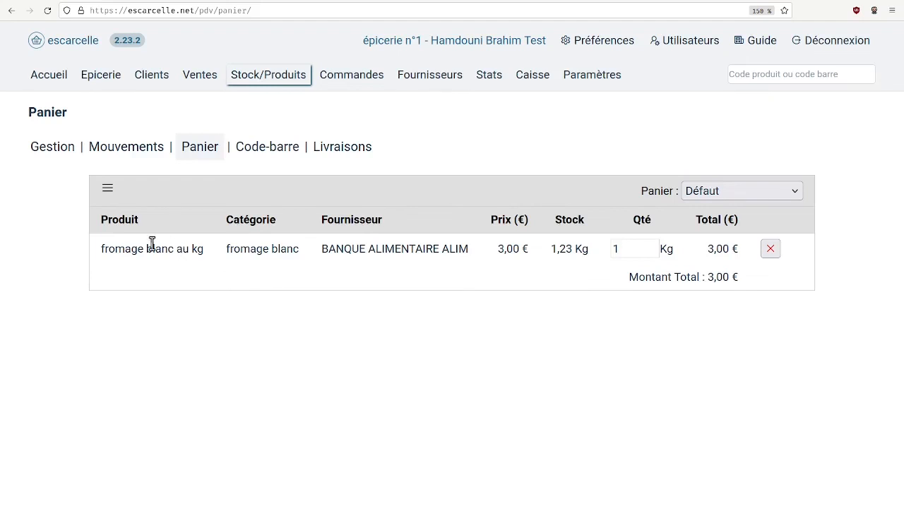
left_click(108, 189)
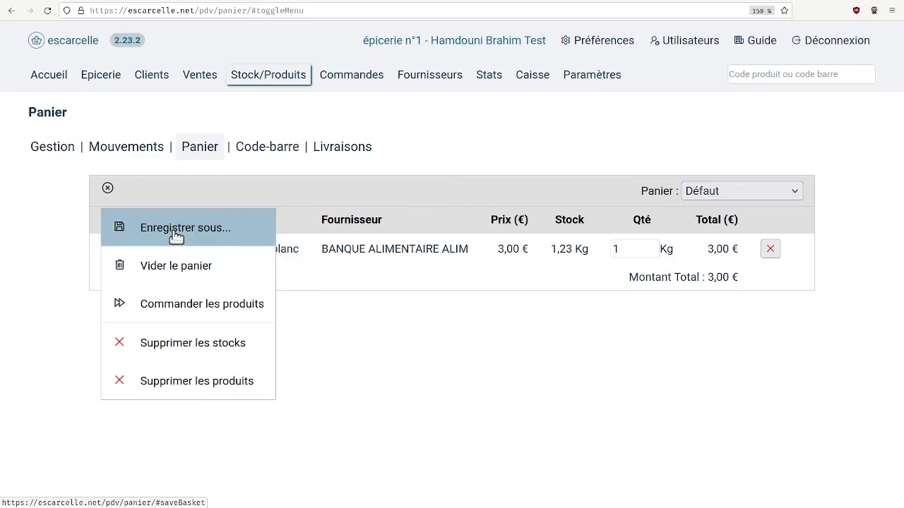
left_click(779, 194)
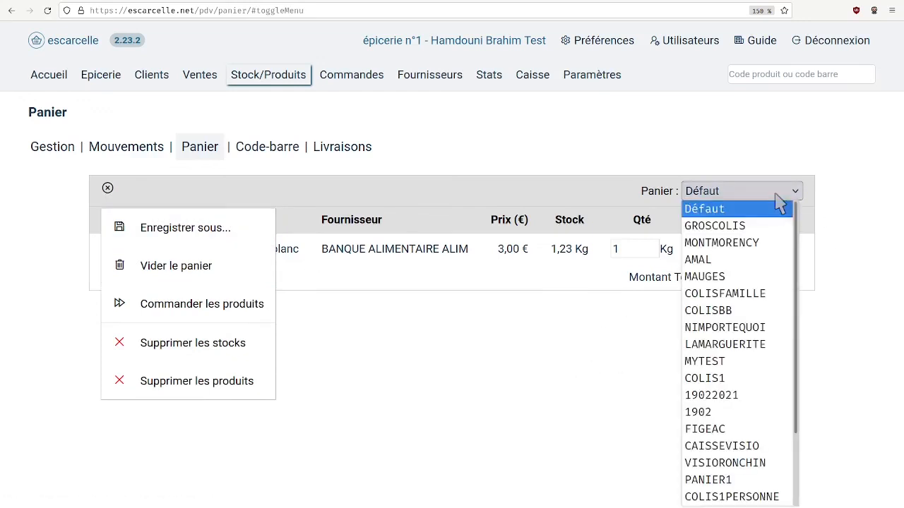
left_click_drag(794, 234, 805, 365)
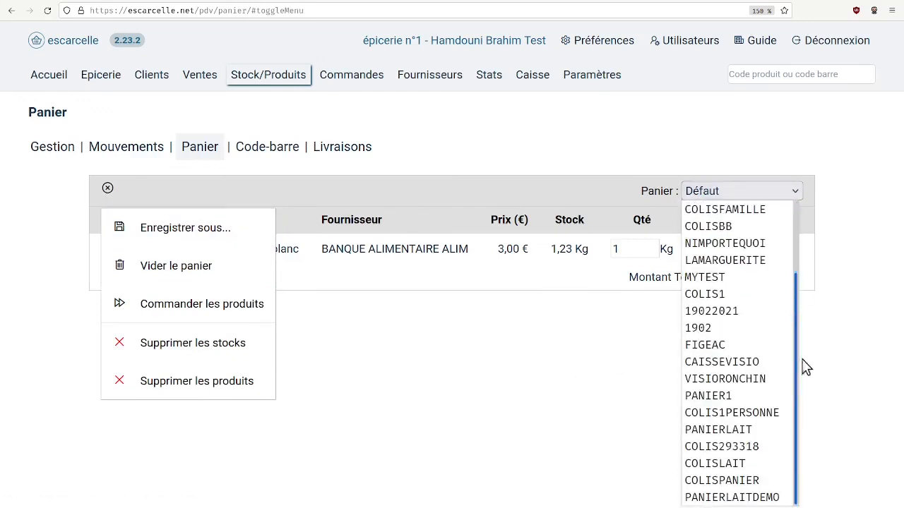
left_click(802, 441)
left_click(130, 227)
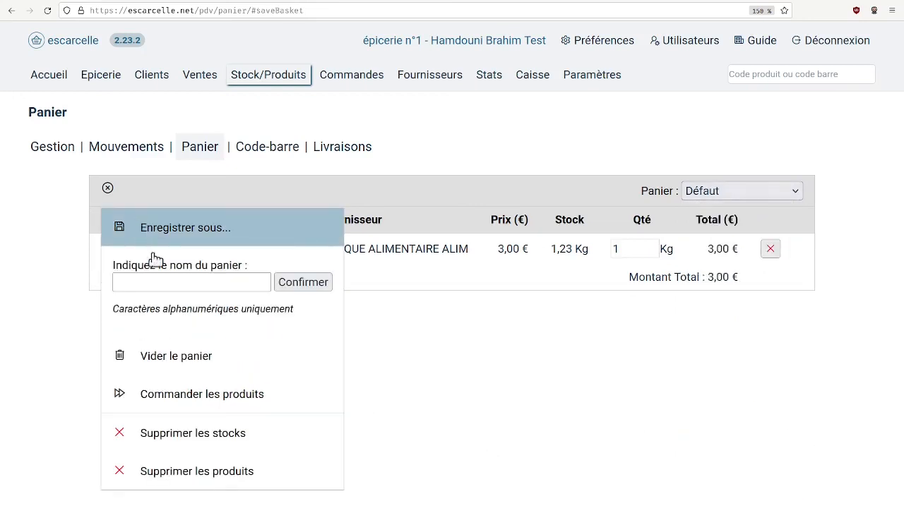
left_click(178, 286)
type("P")
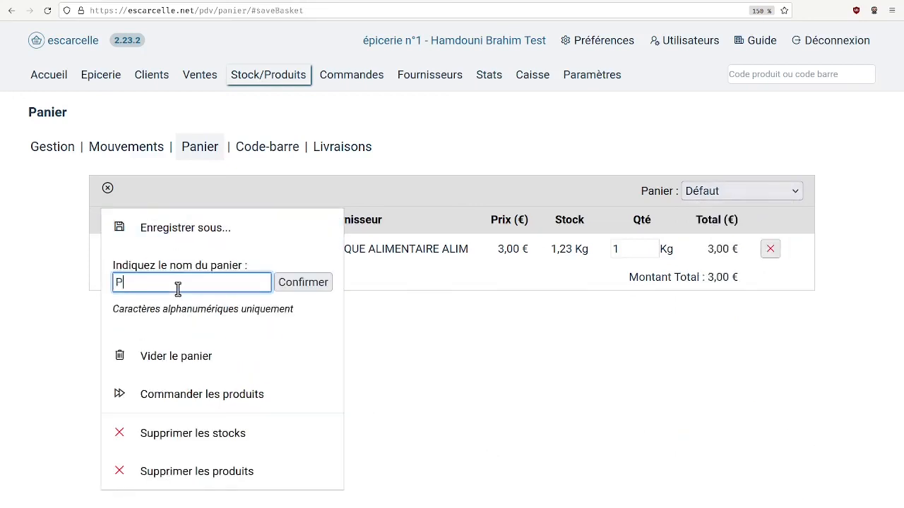
type("ANIERLAITDEMO")
left_click(302, 282)
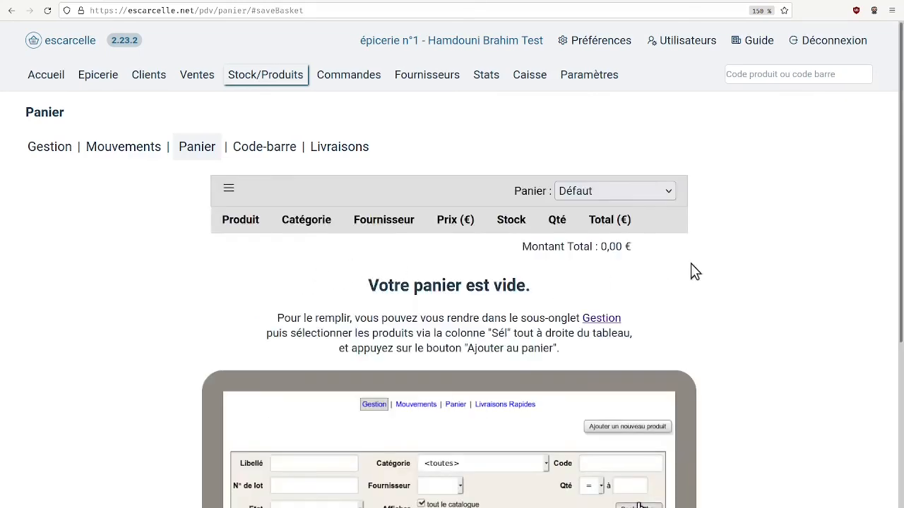
Open the saved PANIERLAITDEMO basket and check its "fromage blanc au kg" line
left_click(668, 194)
scroll(669, 282, "down", 1)
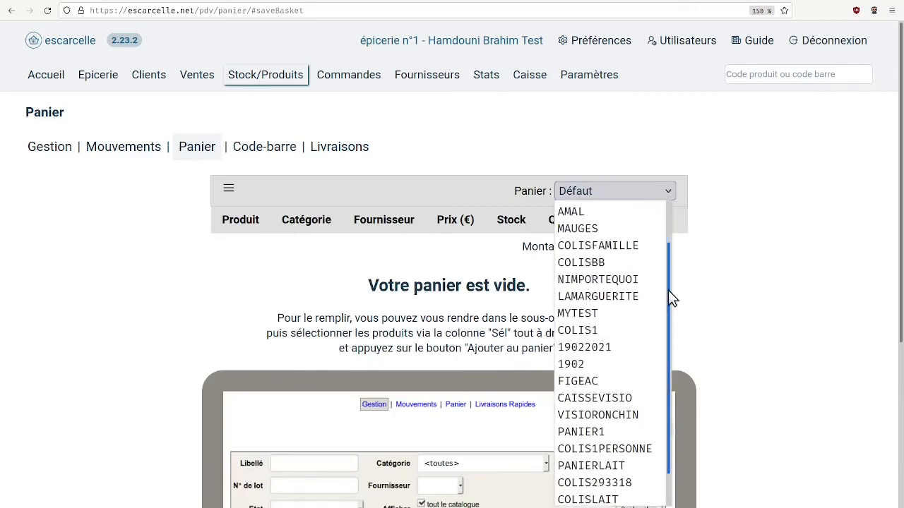
scroll(670, 295, "down", 1)
left_click(648, 498)
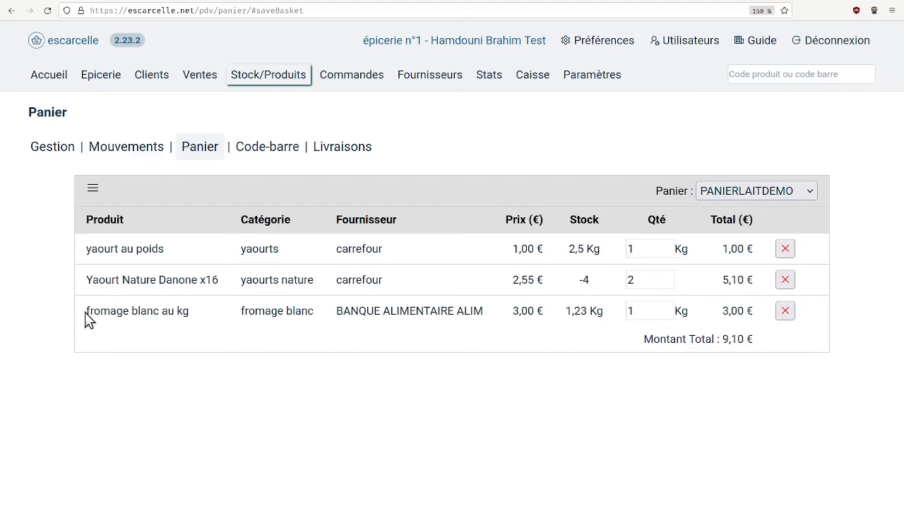
left_click_drag(85, 312, 286, 312)
left_click(420, 328)
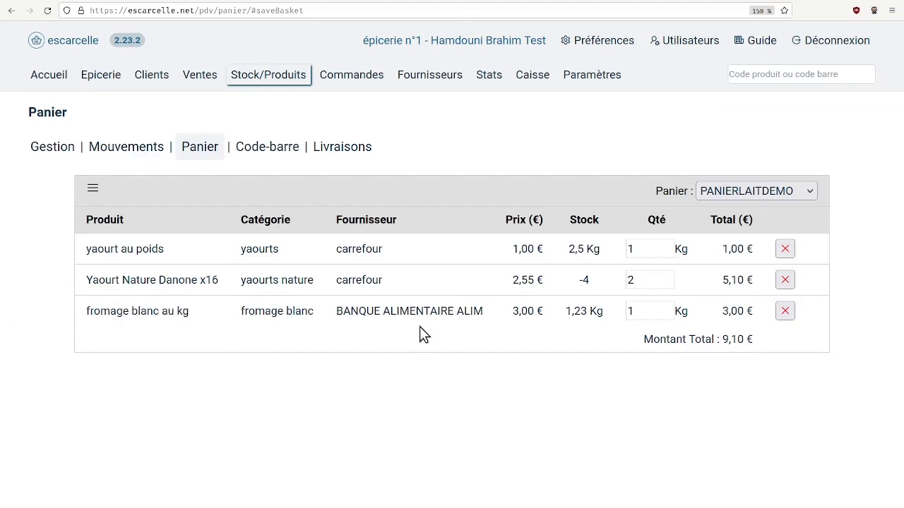